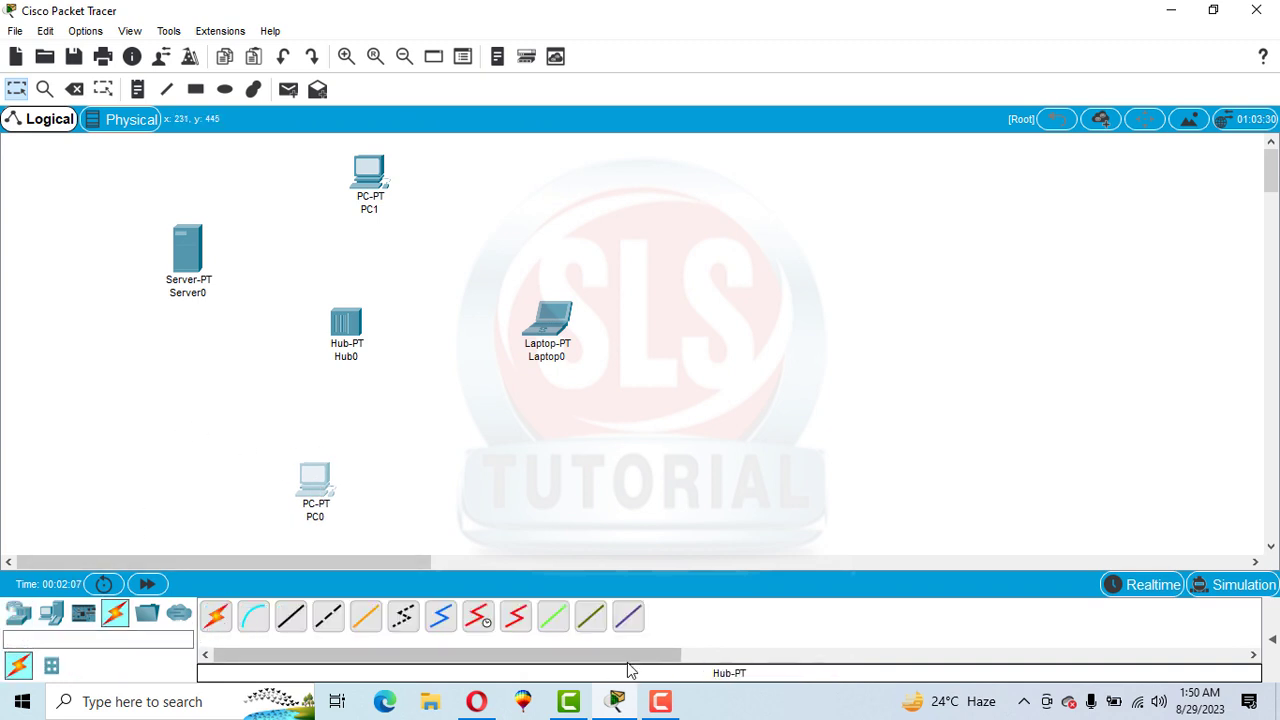
- Cable PC0 and Laptop0 to Hub0 using automatic connection cables
click(217, 617)
click(315, 480)
click(345, 325)
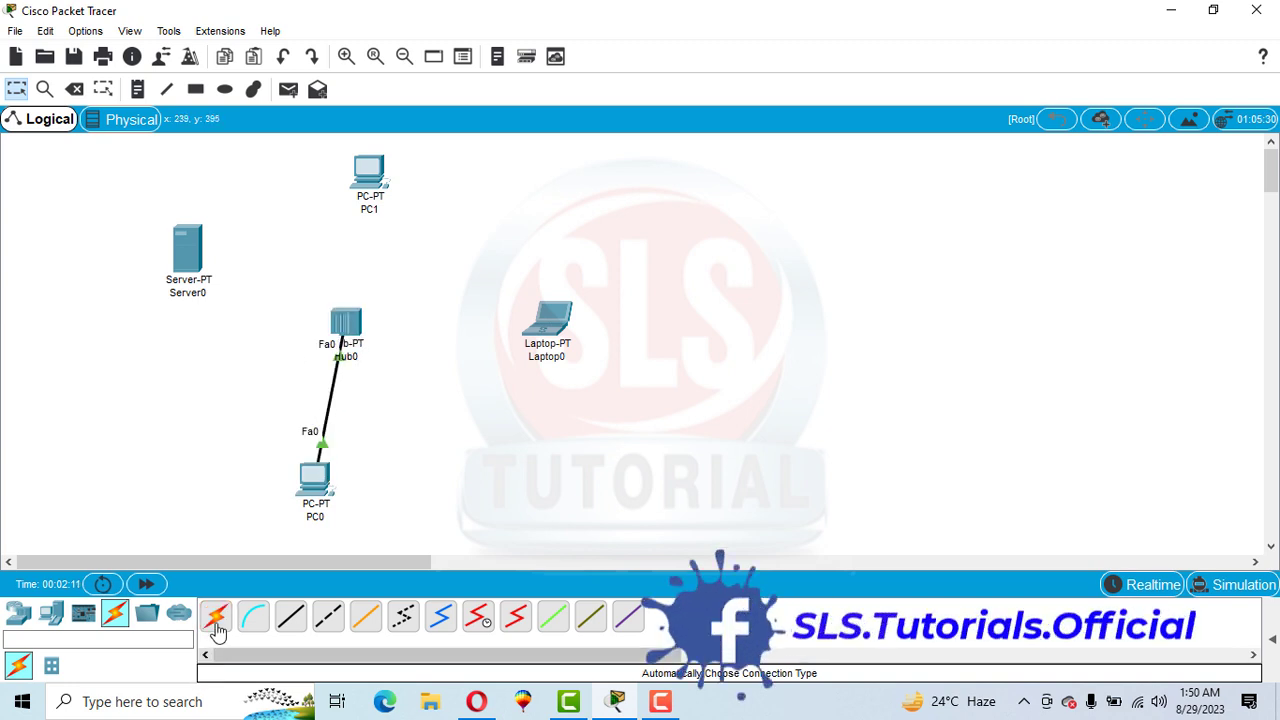
click(217, 617)
click(345, 323)
click(553, 320)
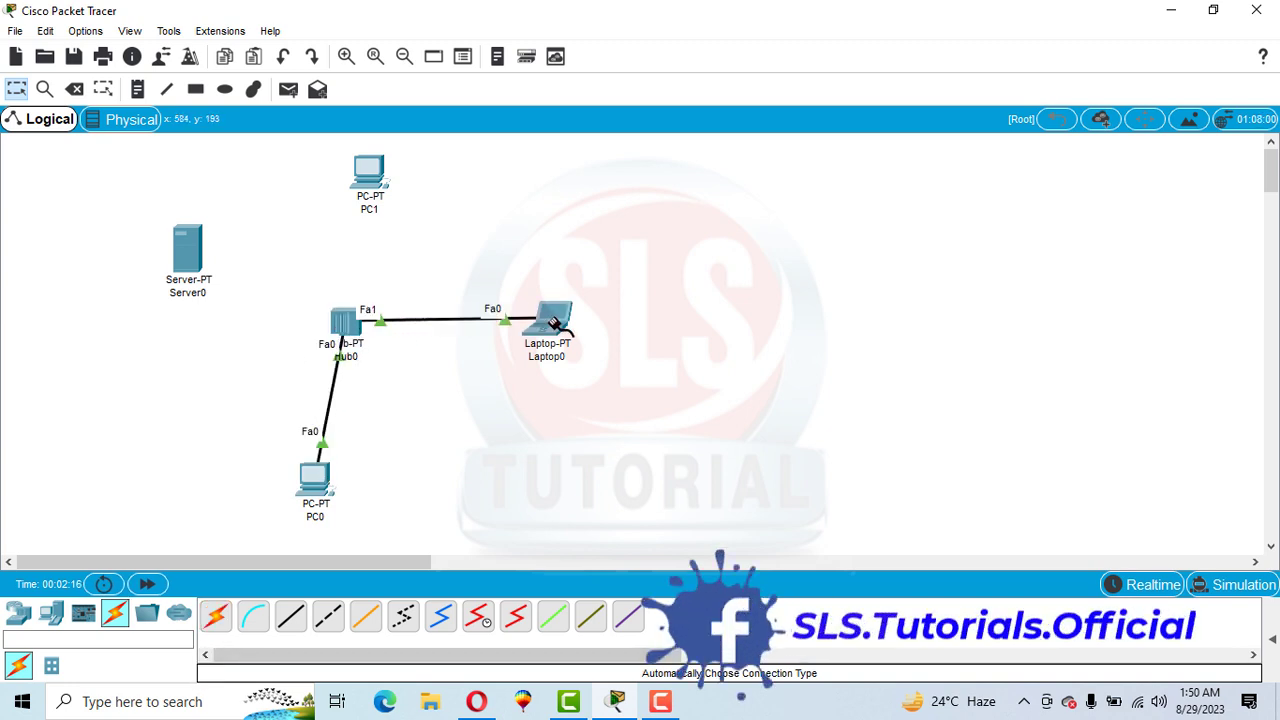
- Cable PC1 and Server0 to Hub0 the same way
click(217, 617)
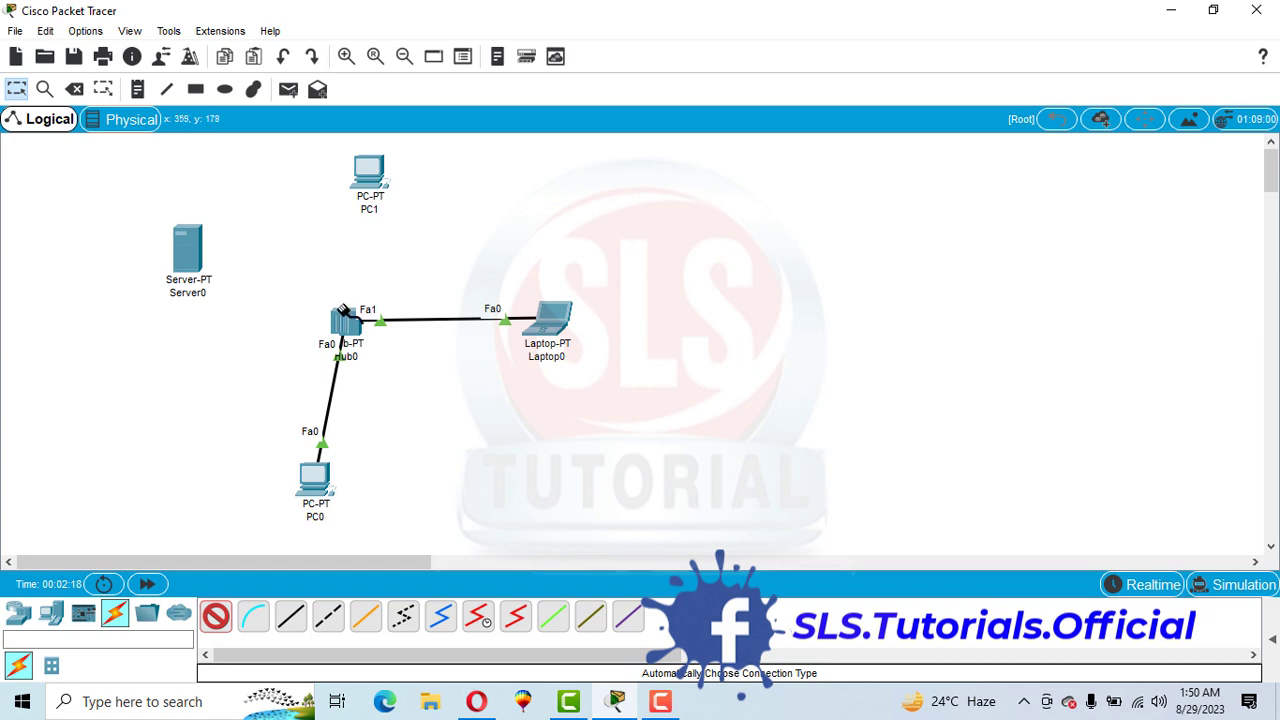
click(345, 322)
click(372, 170)
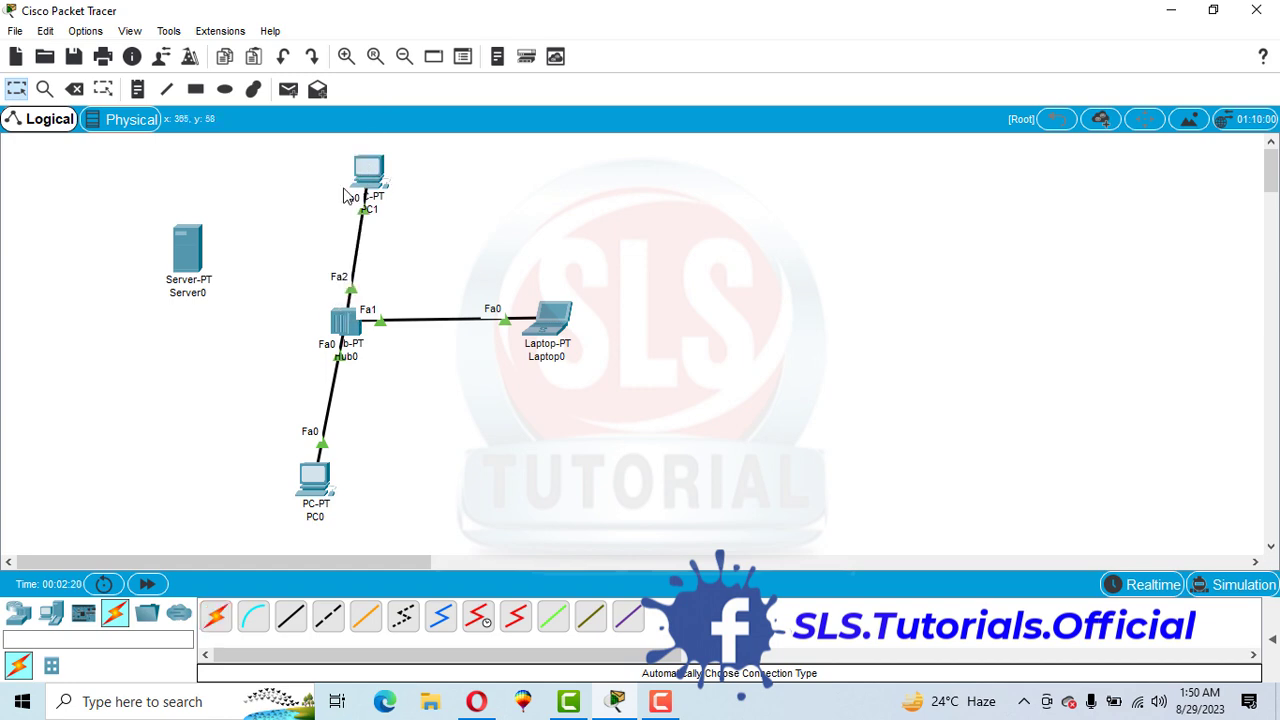
click(217, 617)
click(343, 322)
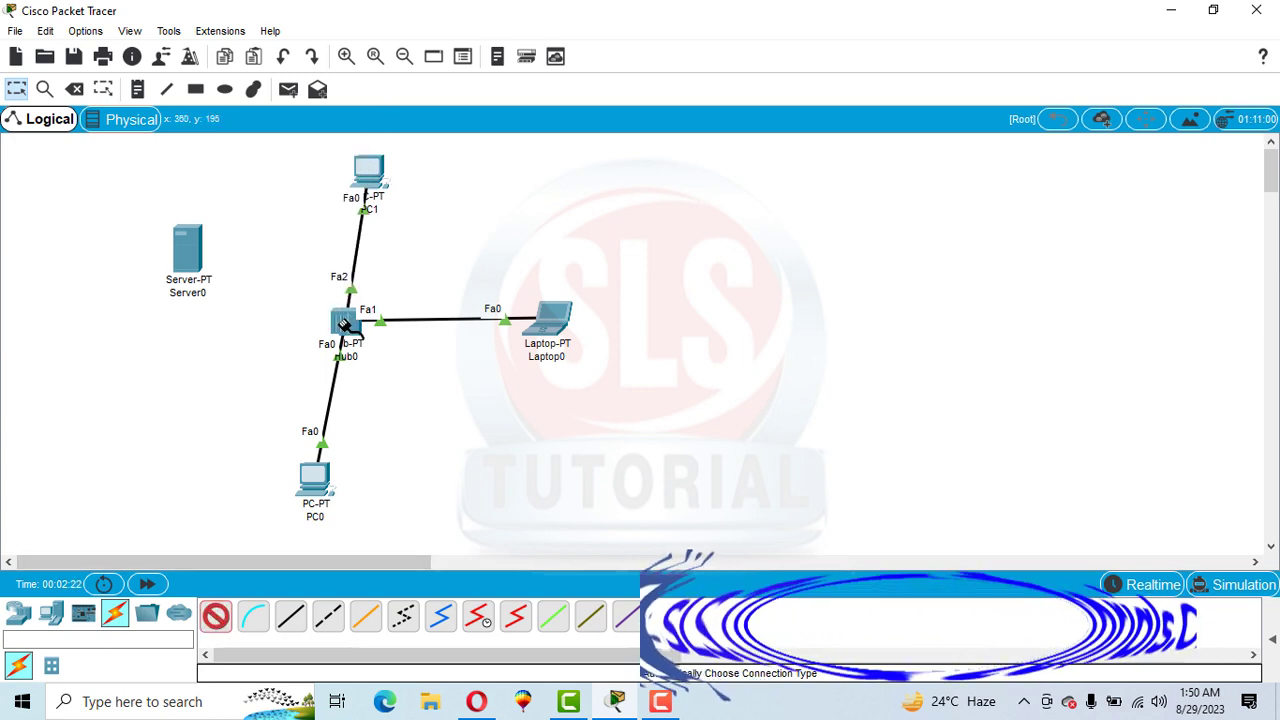
click(186, 264)
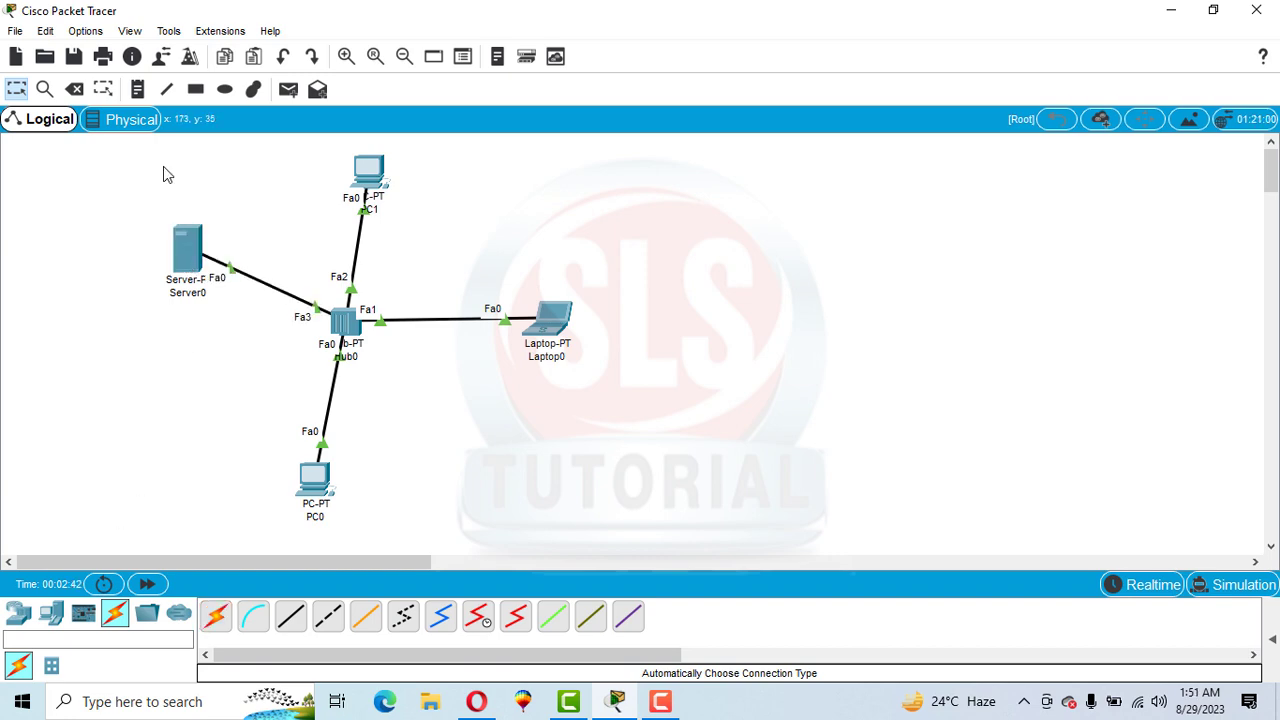
click(185, 252)
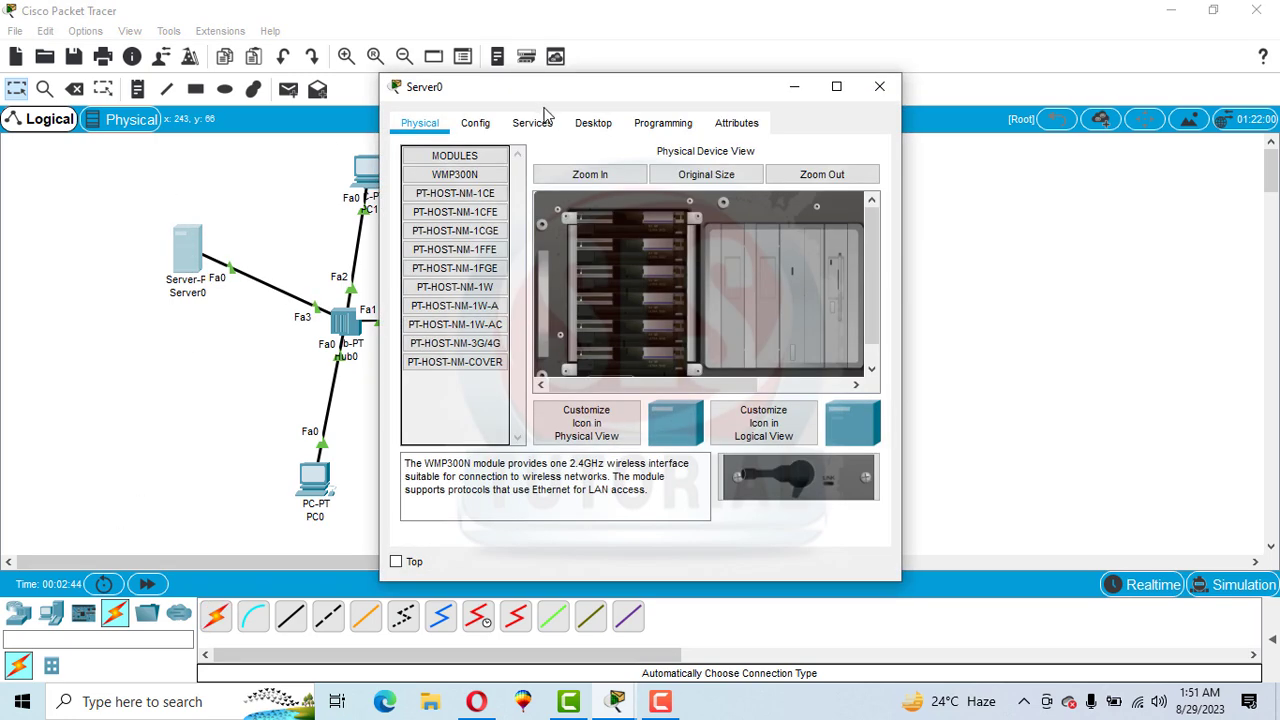
- Enter static IP 192.168.10.1 with mask 255.255.255.0 in Server0's IP Configuration
click(593, 123)
click(445, 222)
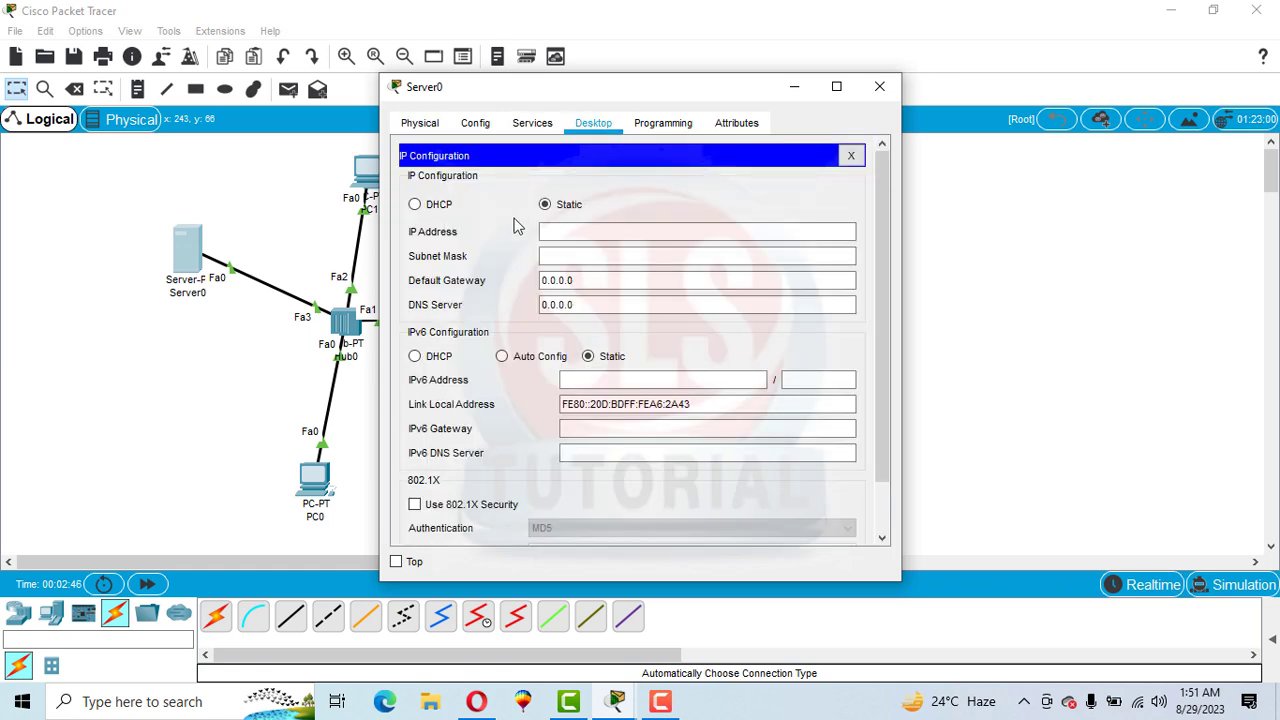
click(548, 232)
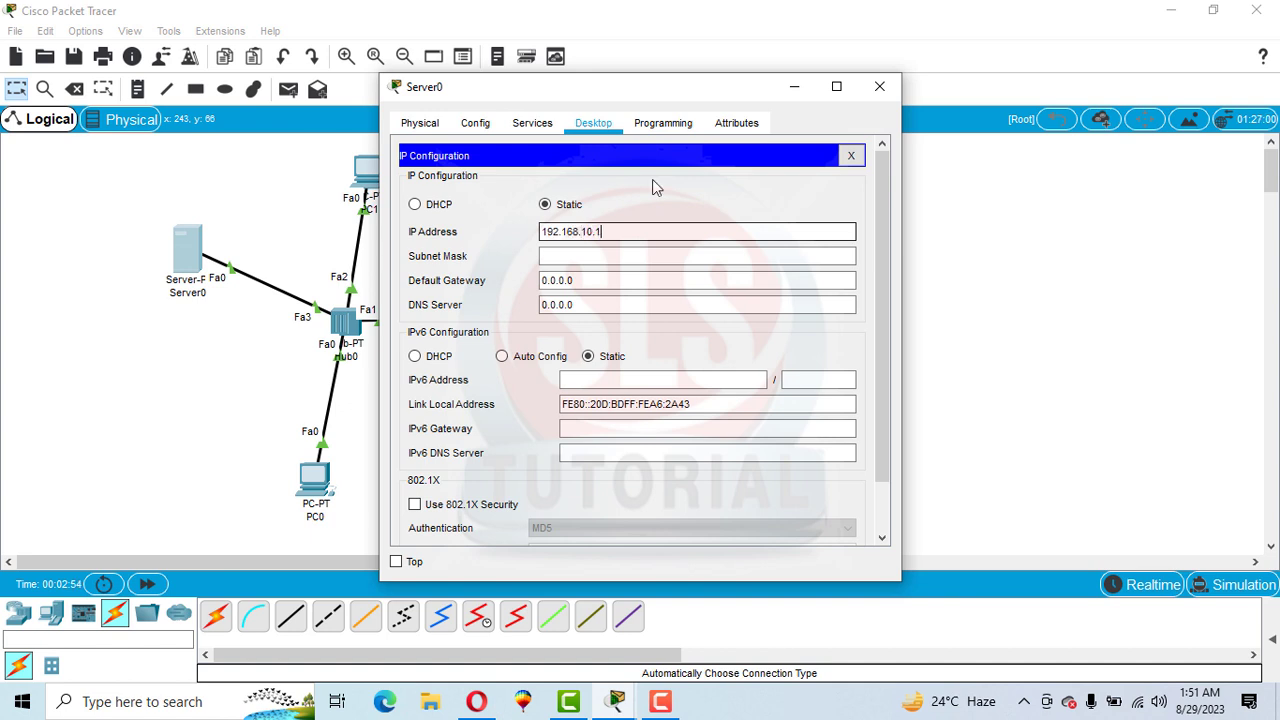
click(571, 256)
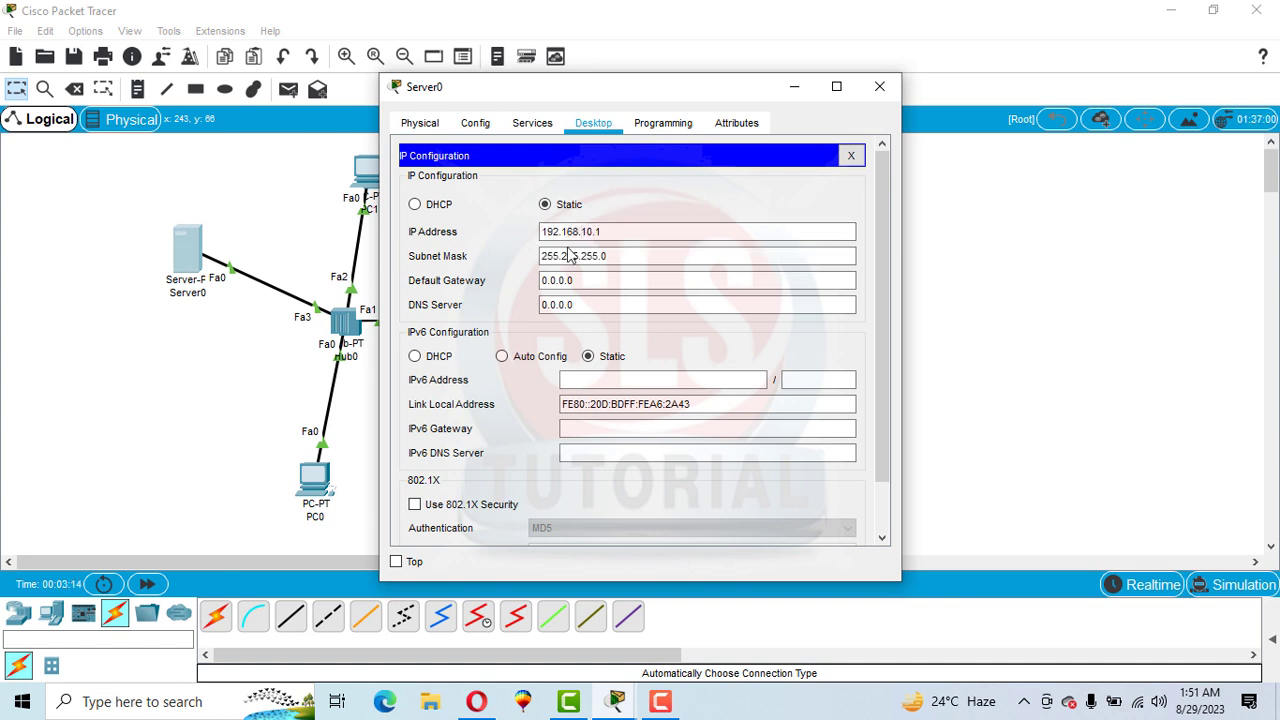
- Switch Server0's DHCP service on for serverPool with 256 maximum users and save it
click(528, 124)
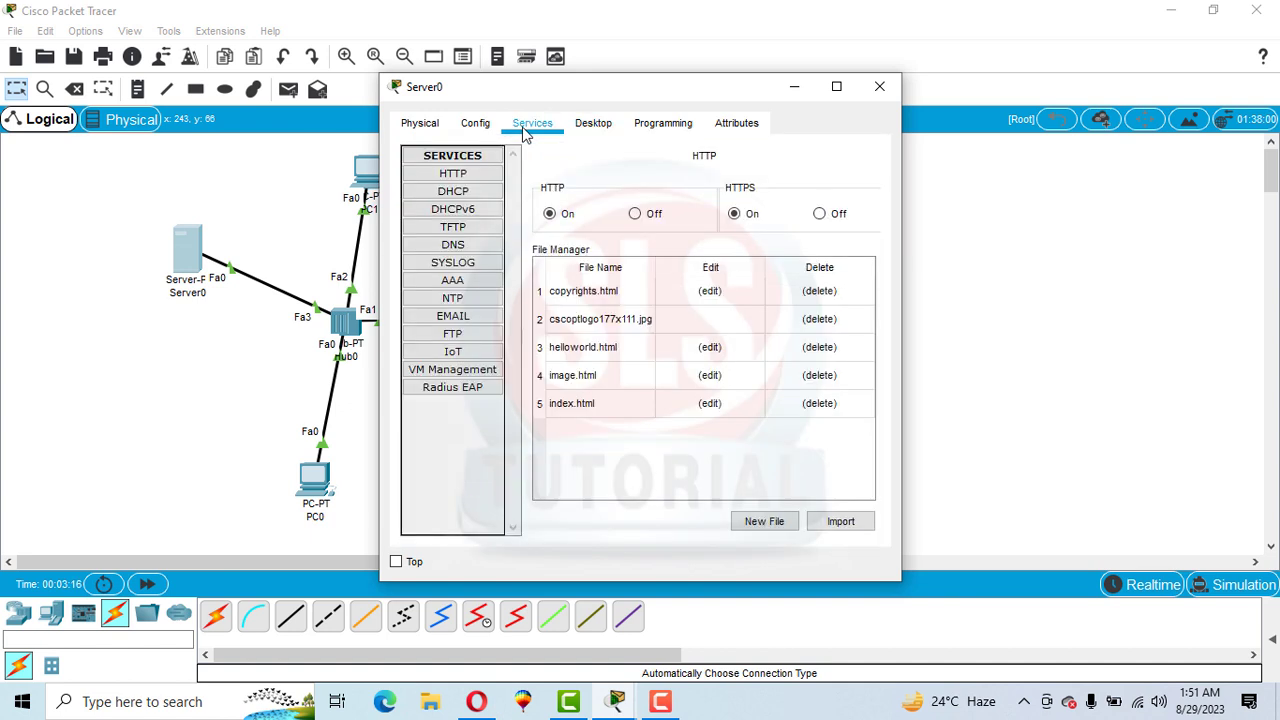
click(448, 175)
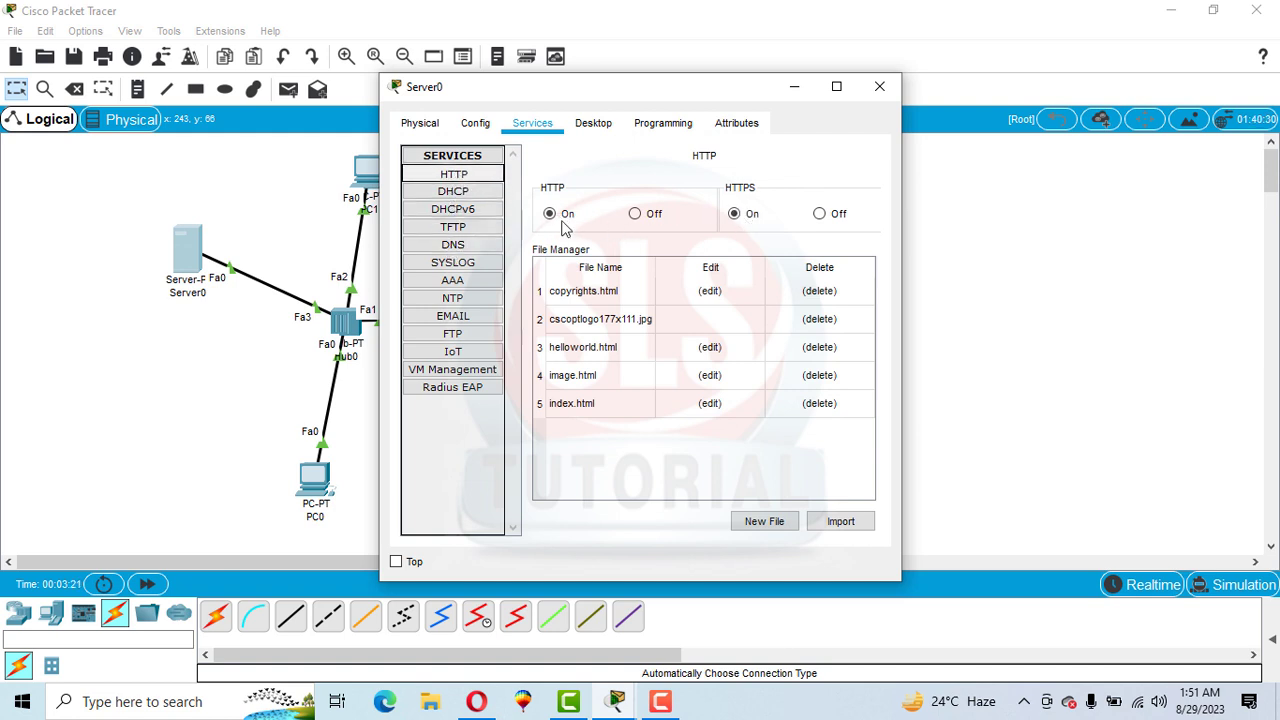
click(440, 197)
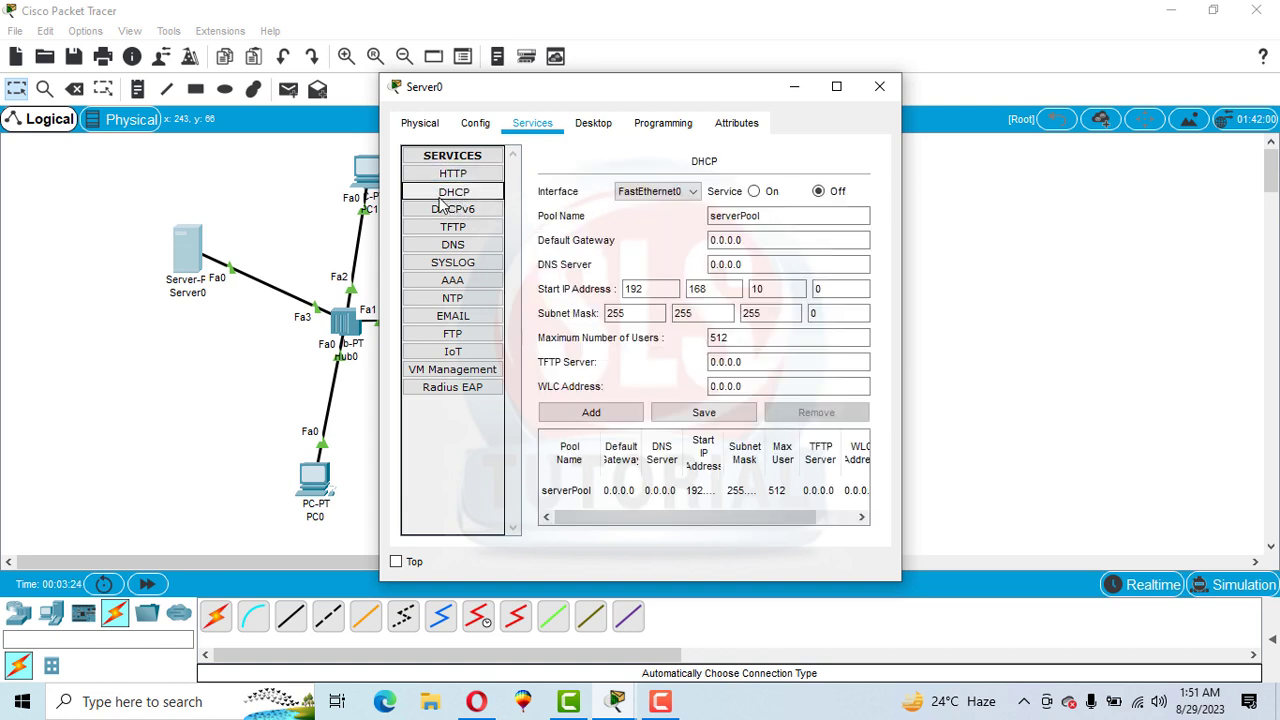
click(764, 196)
click(700, 416)
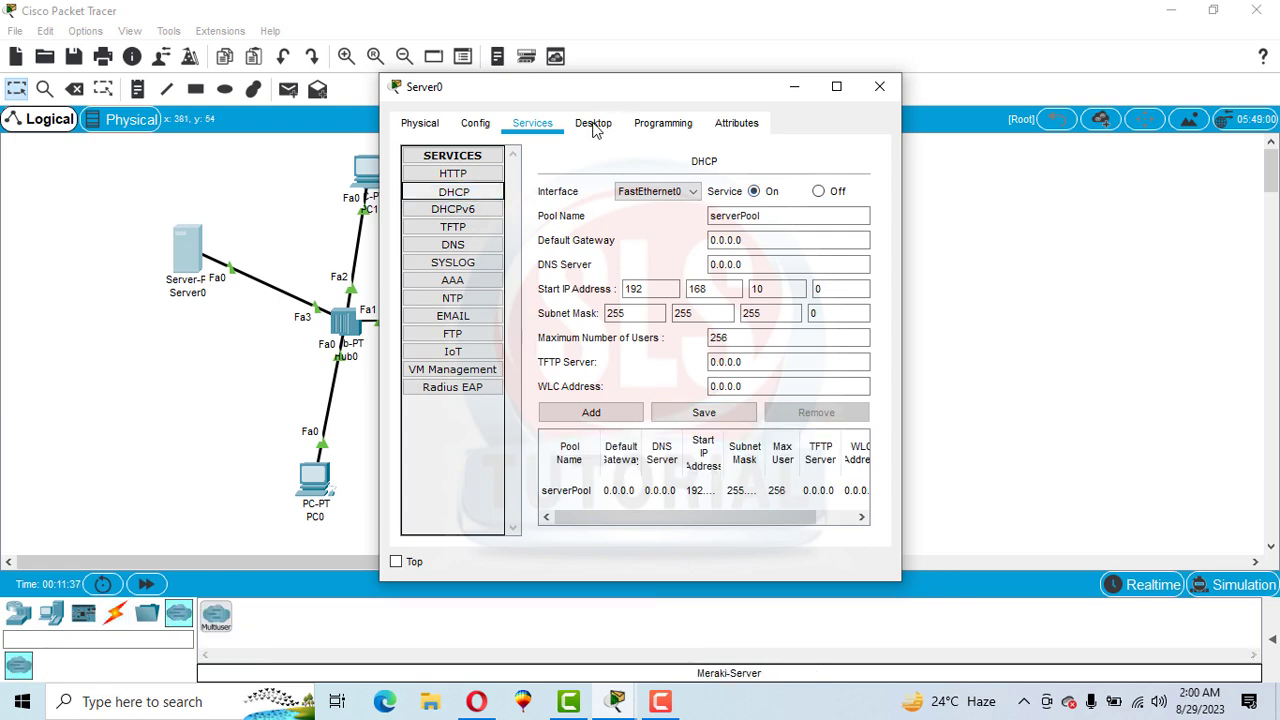
click(593, 124)
drag(886, 312, 882, 410)
- Open Server0's Firewall app and switch the firewall service on
click(798, 353)
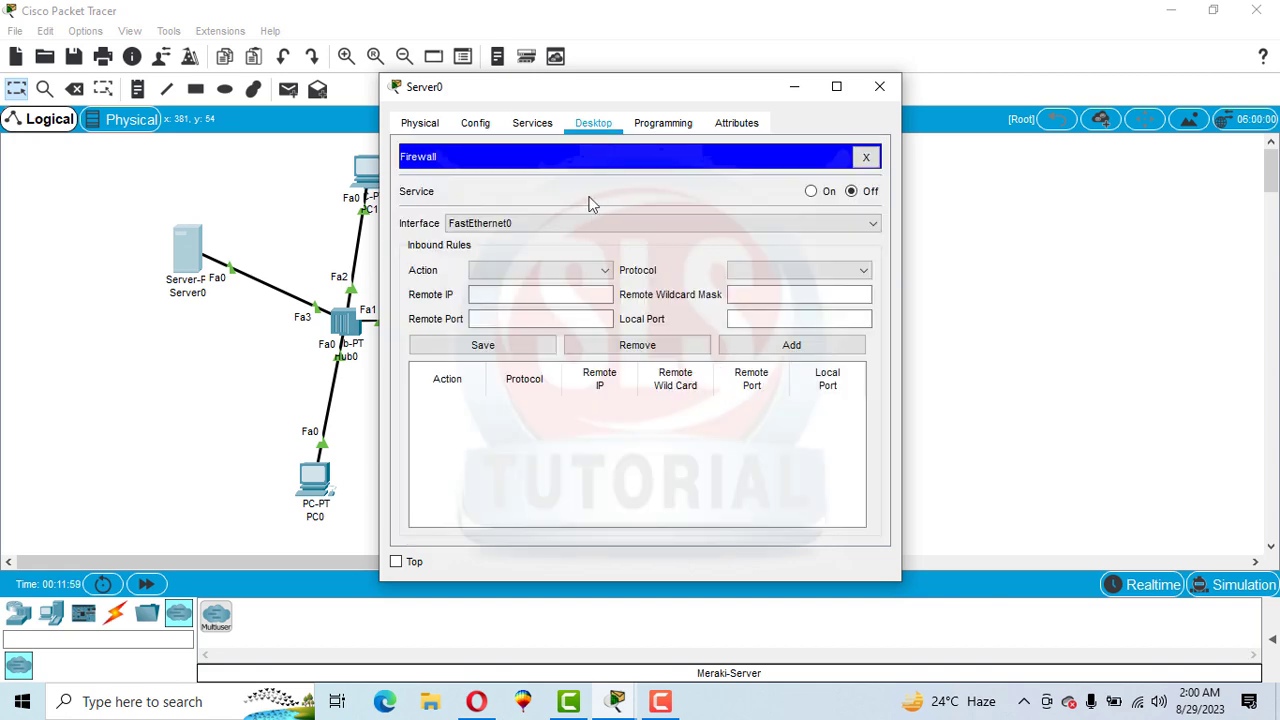
click(528, 123)
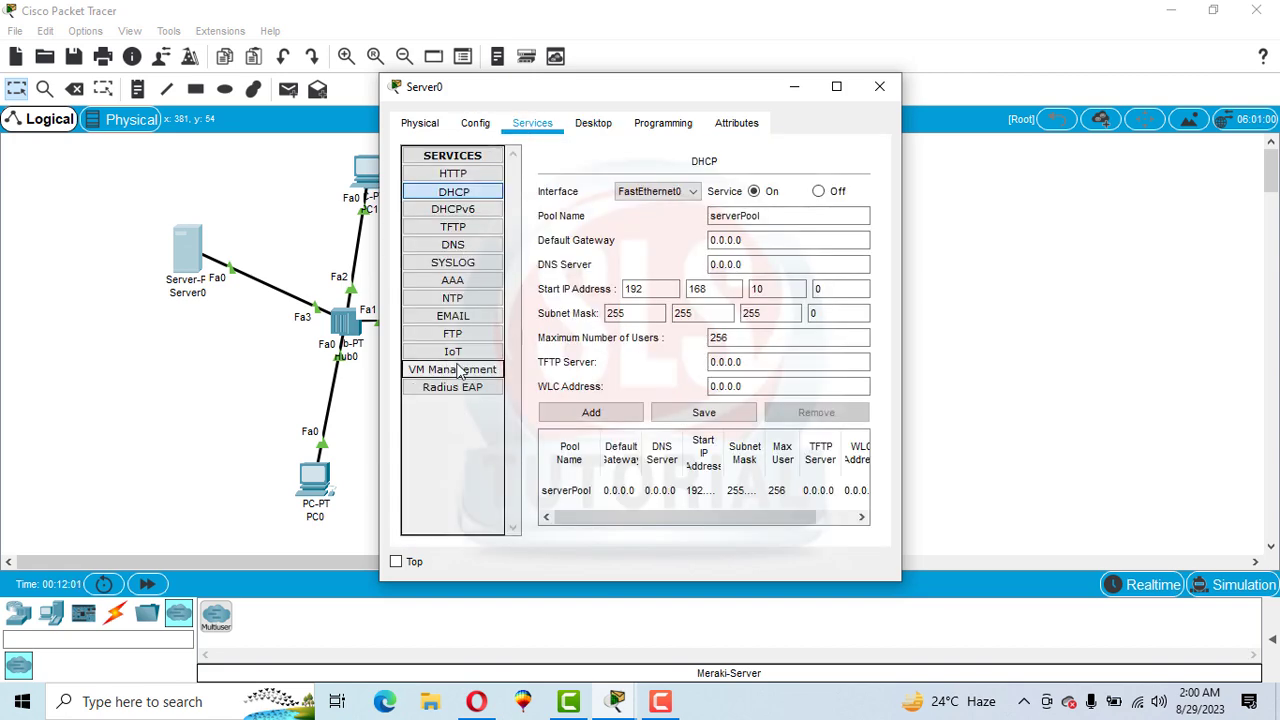
click(586, 136)
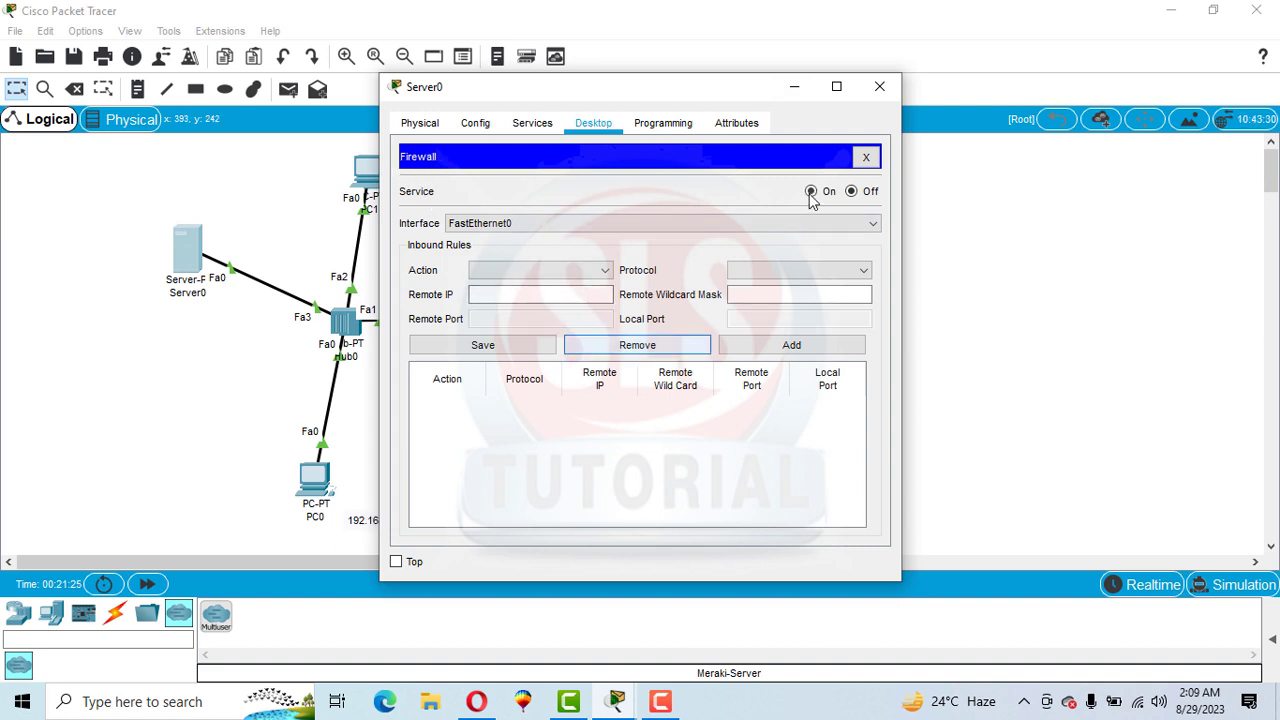
click(811, 192)
- Add an inbound Deny ICMP rule for remote IP 0.0.0.0, wildcard 255.255.255.255
click(514, 271)
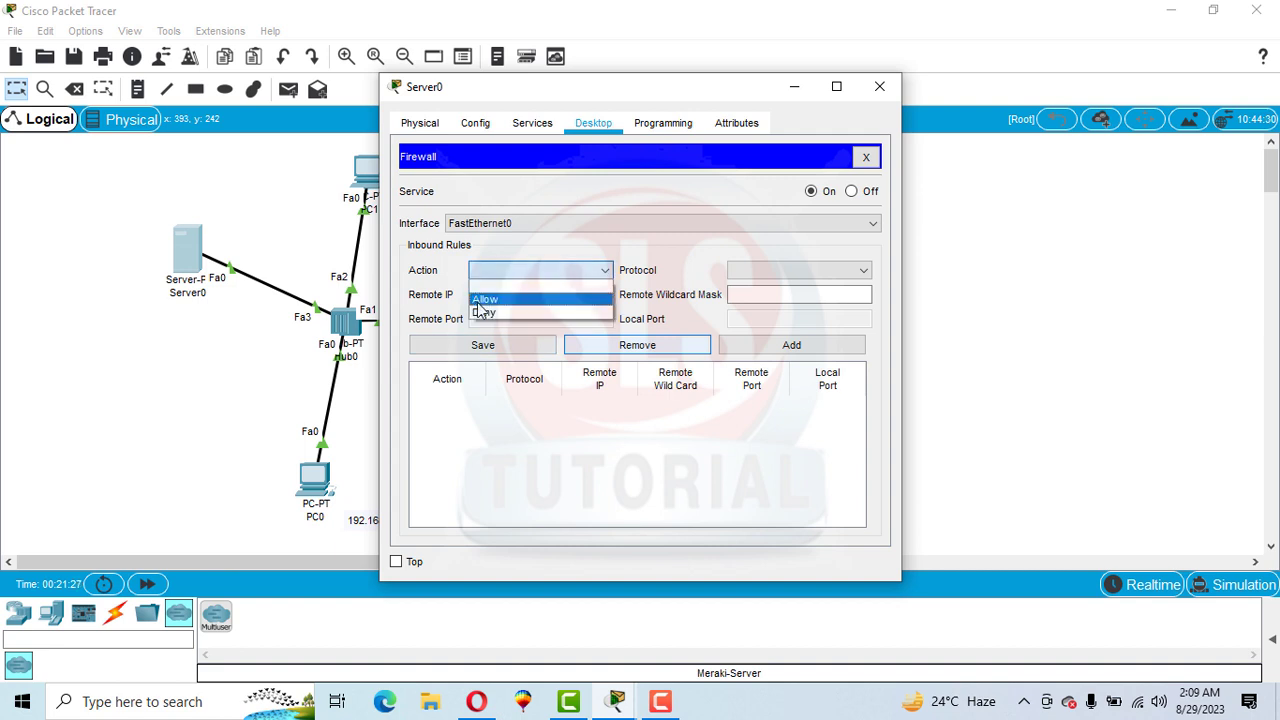
click(486, 312)
click(749, 272)
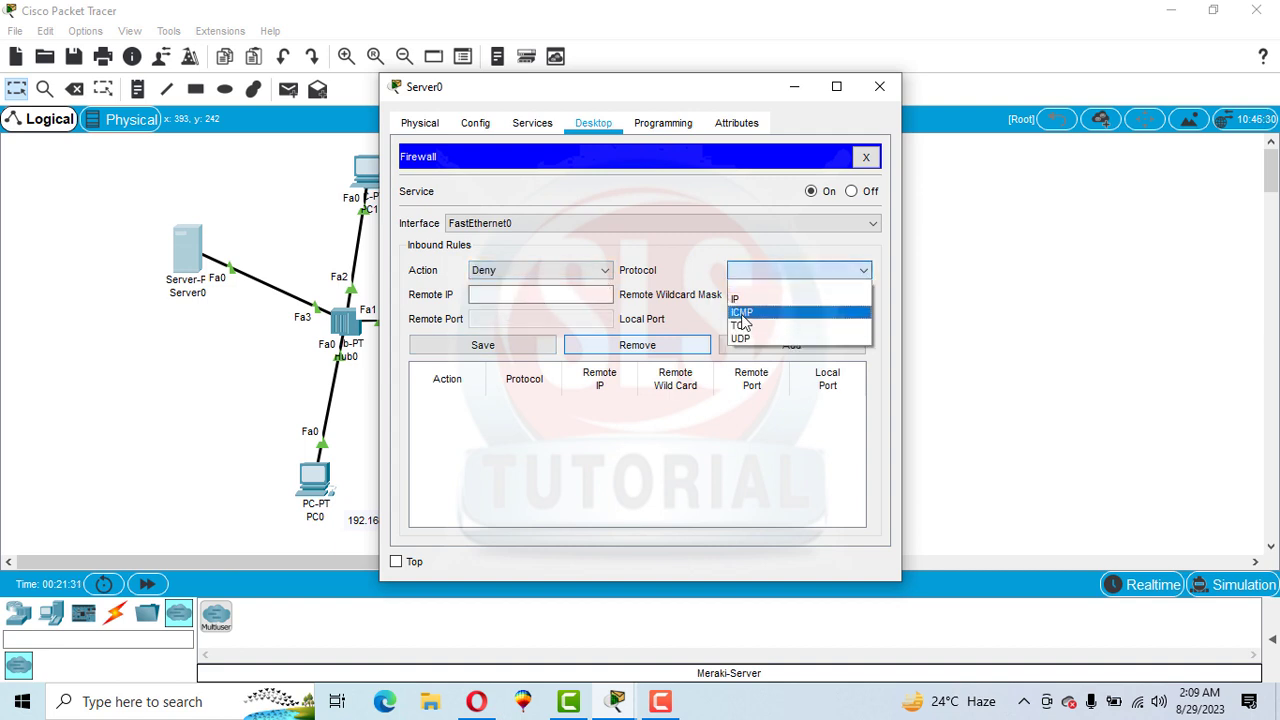
click(742, 312)
click(485, 292)
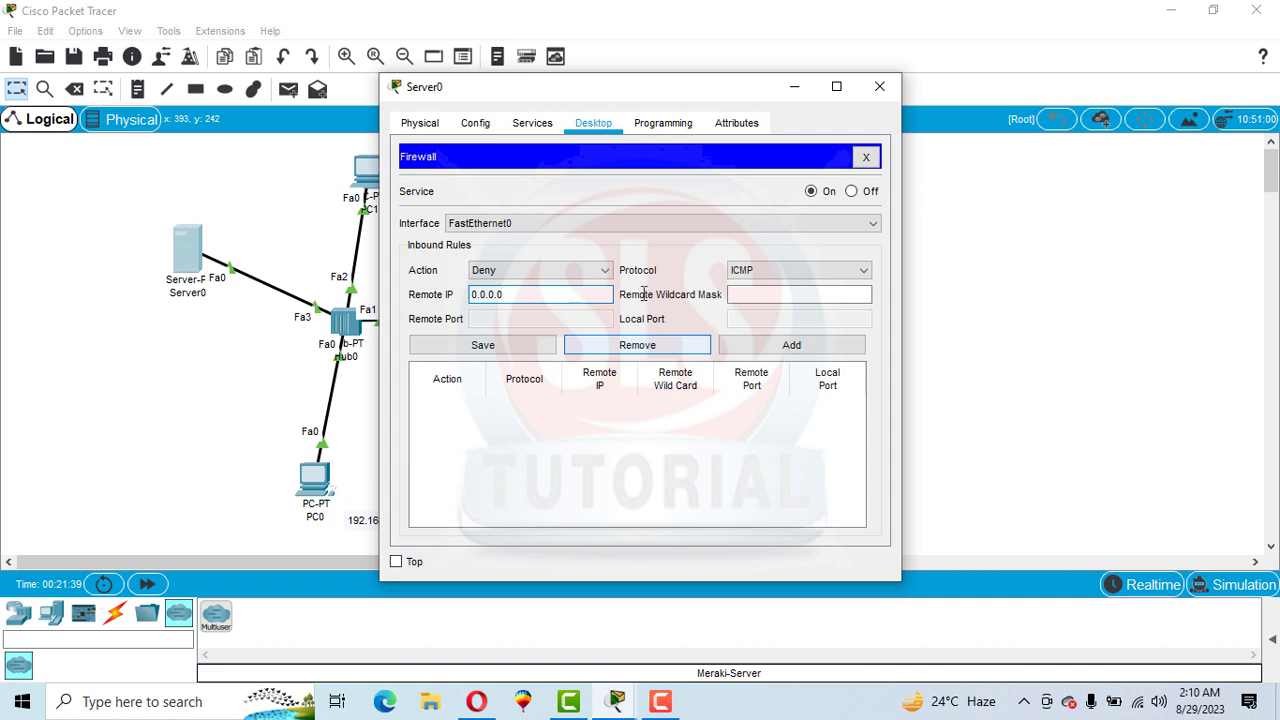
click(764, 296)
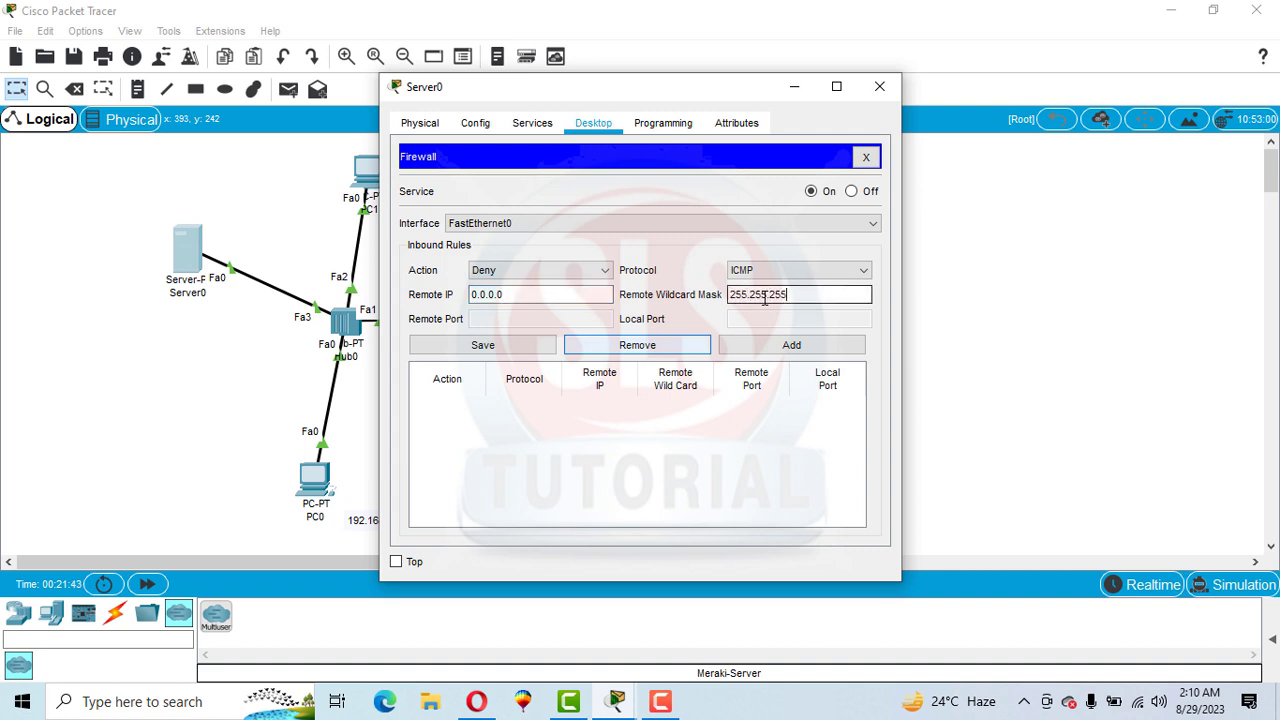
click(779, 347)
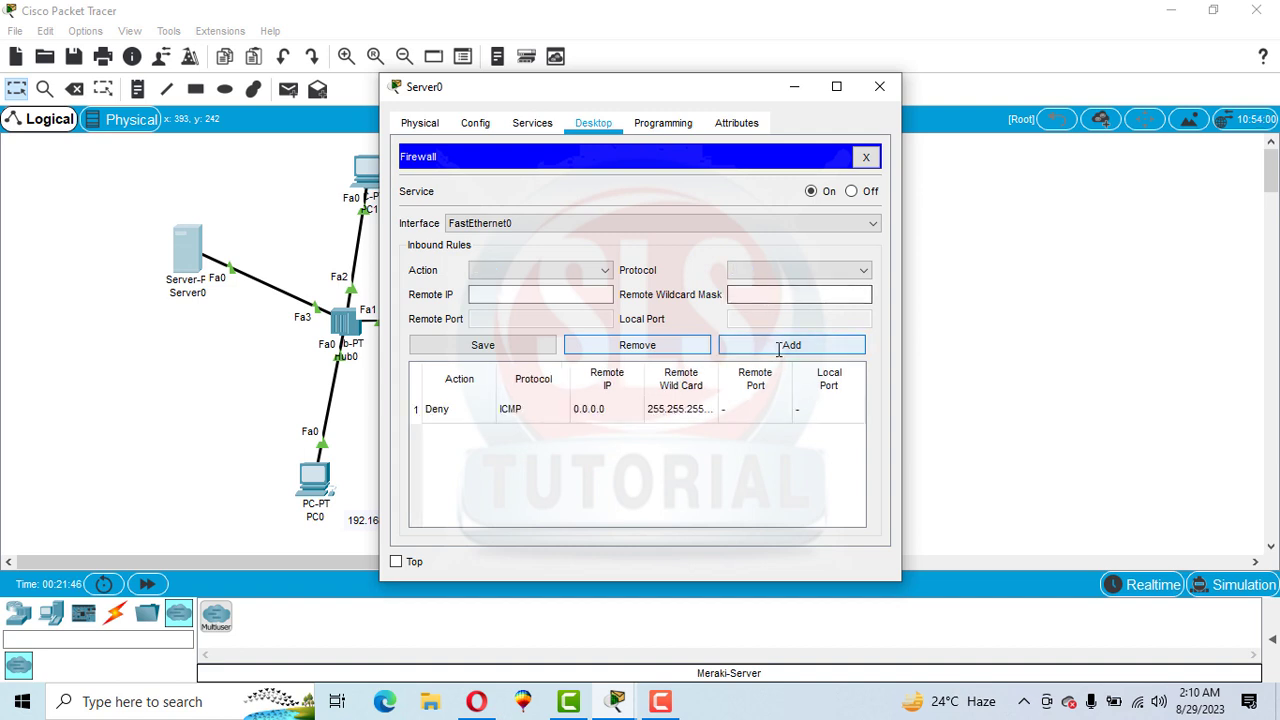
- Add an inbound Allow IP rule for remote IP 0.0.0.0, wildcard 255.255.255.255
click(514, 270)
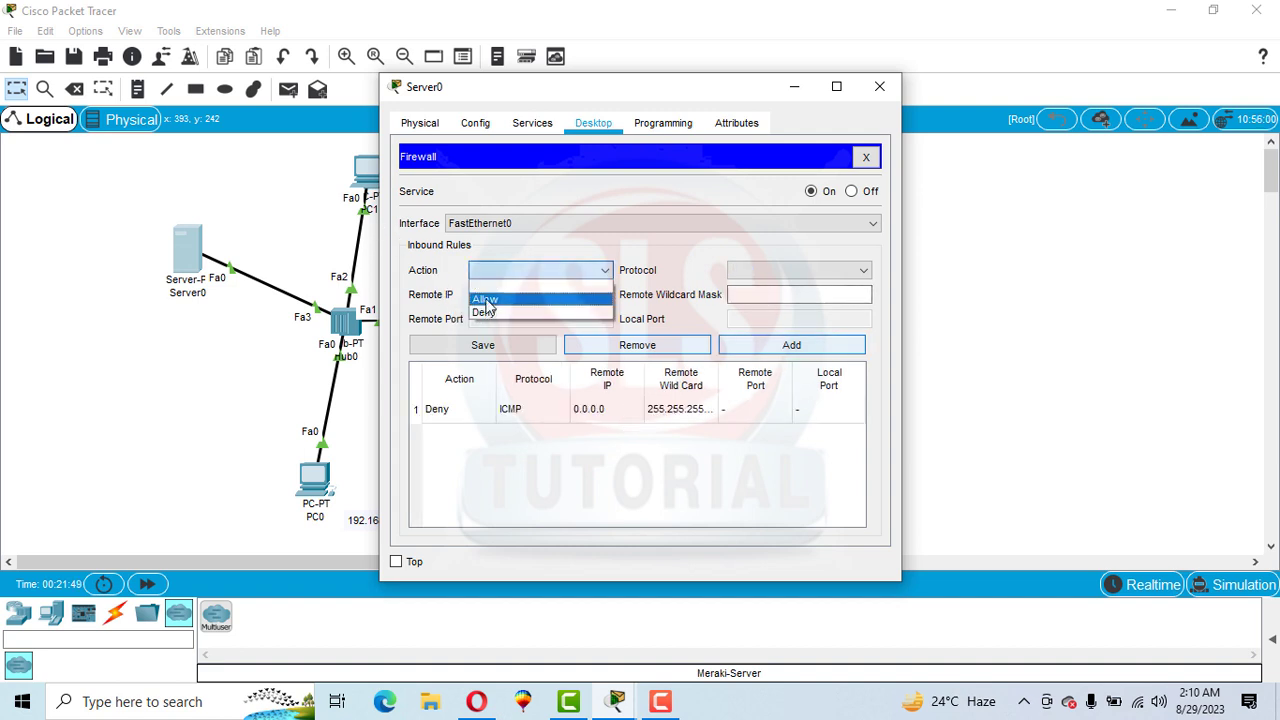
click(556, 287)
click(748, 272)
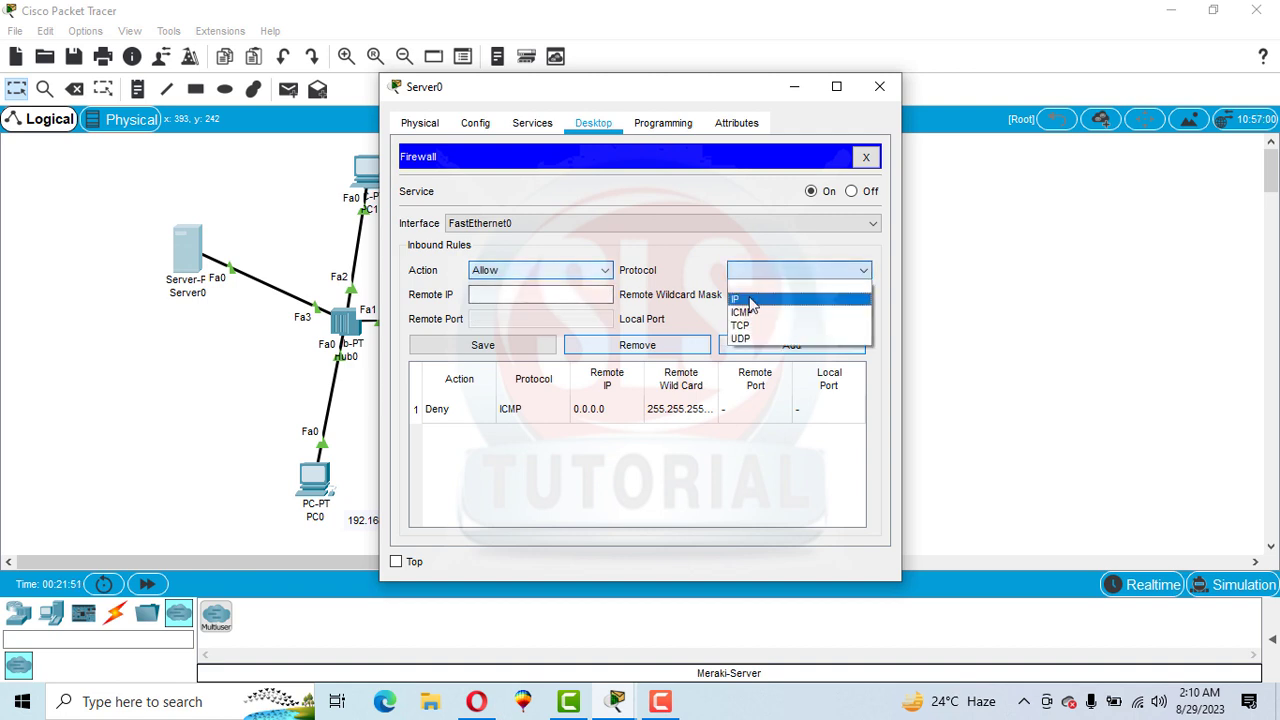
click(750, 294)
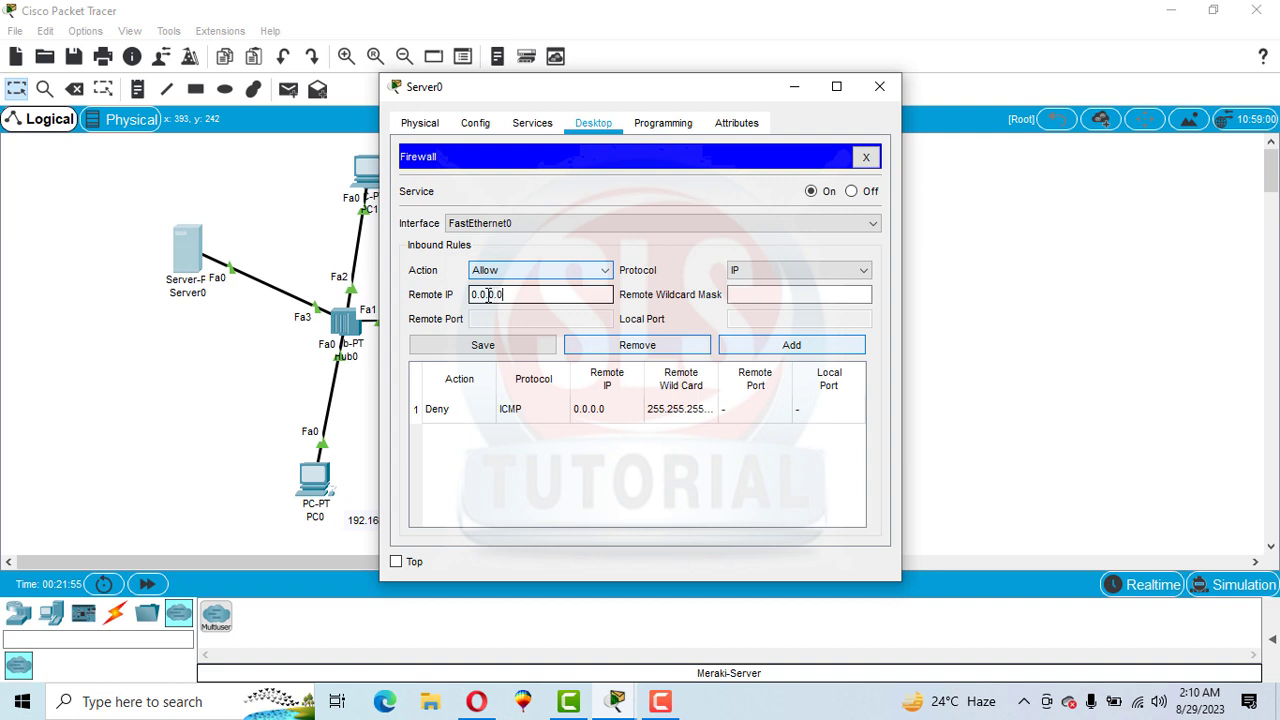
click(740, 296)
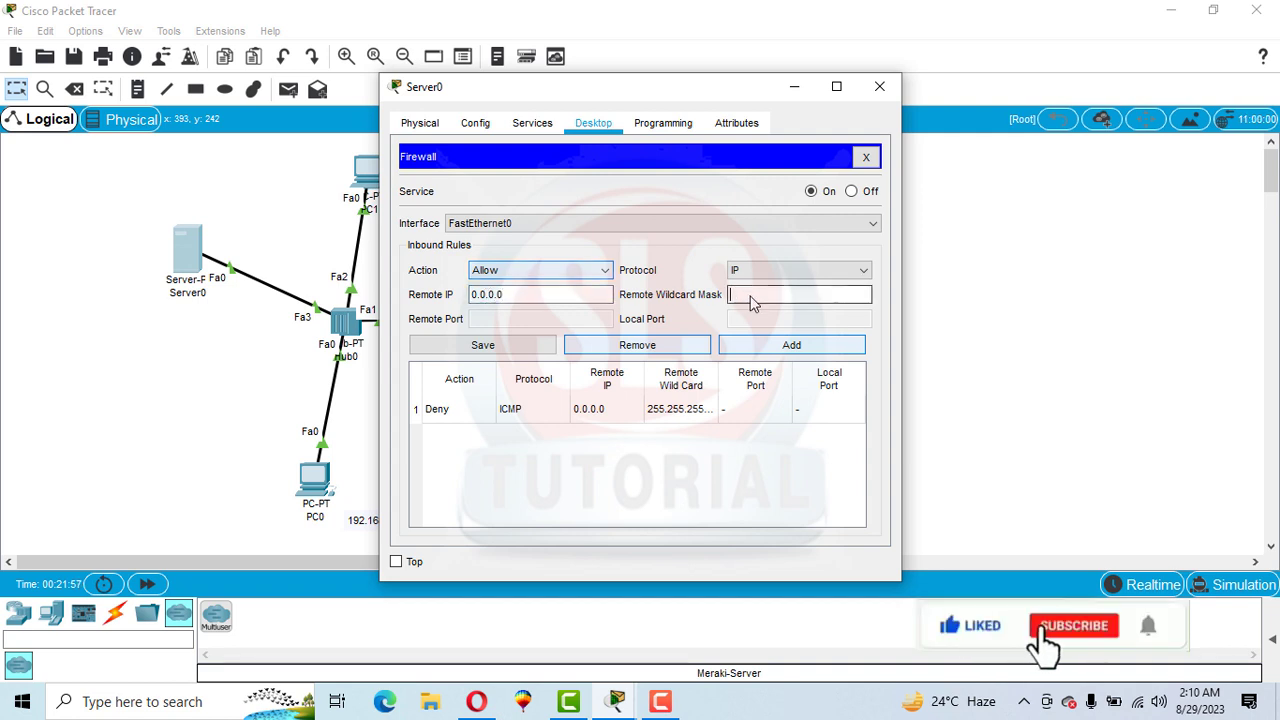
text(255.255.255.255)
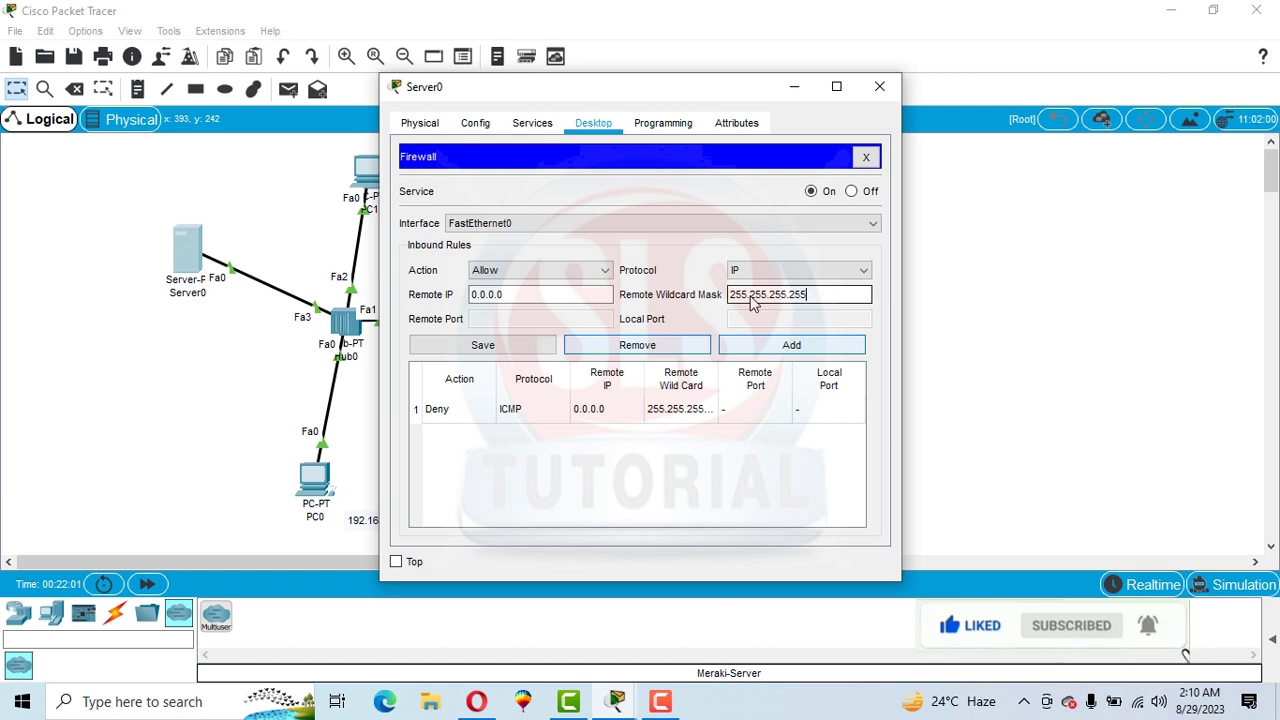
click(767, 350)
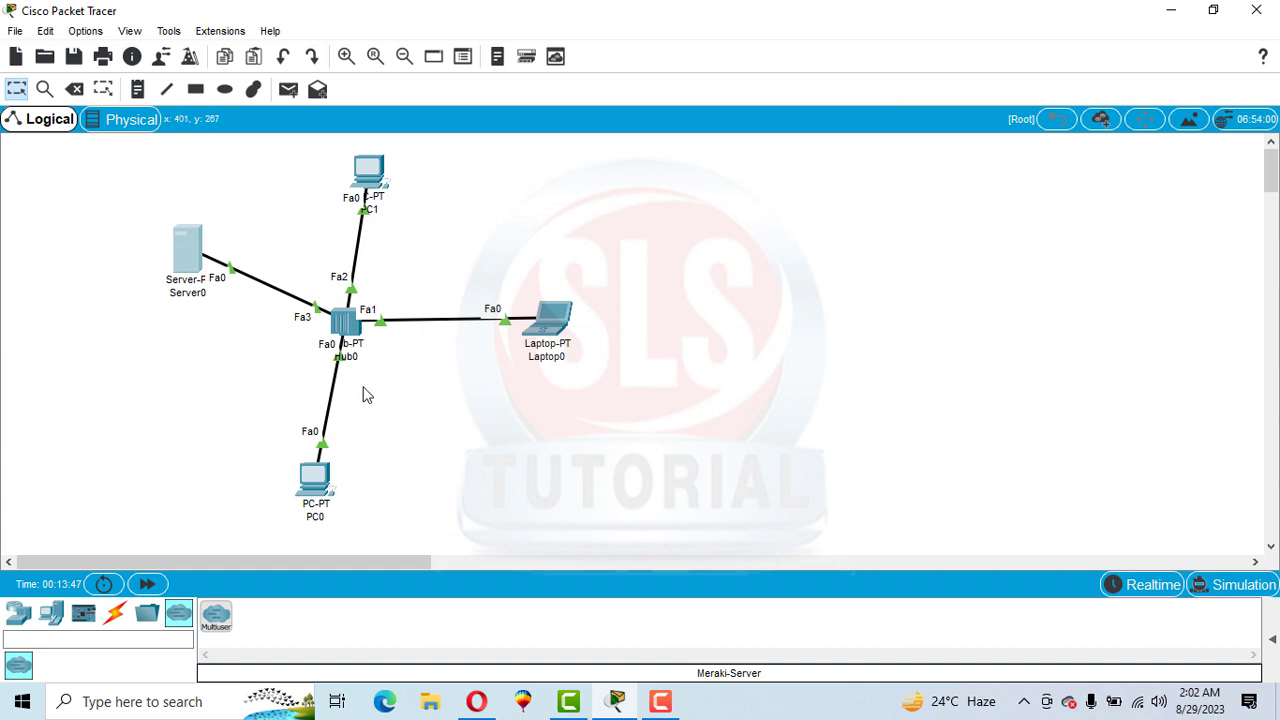
- Switch PC0's IP configuration to DHCP so it receives 192.168.10.2
click(316, 493)
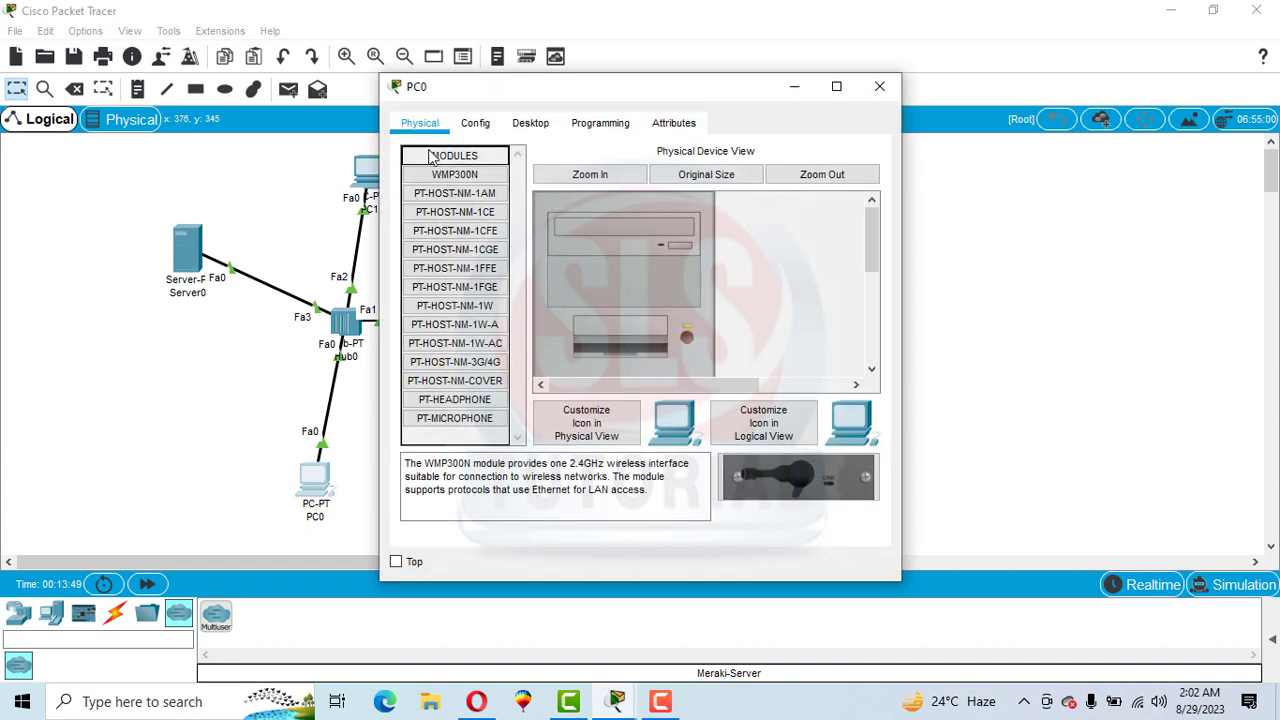
click(530, 123)
click(451, 230)
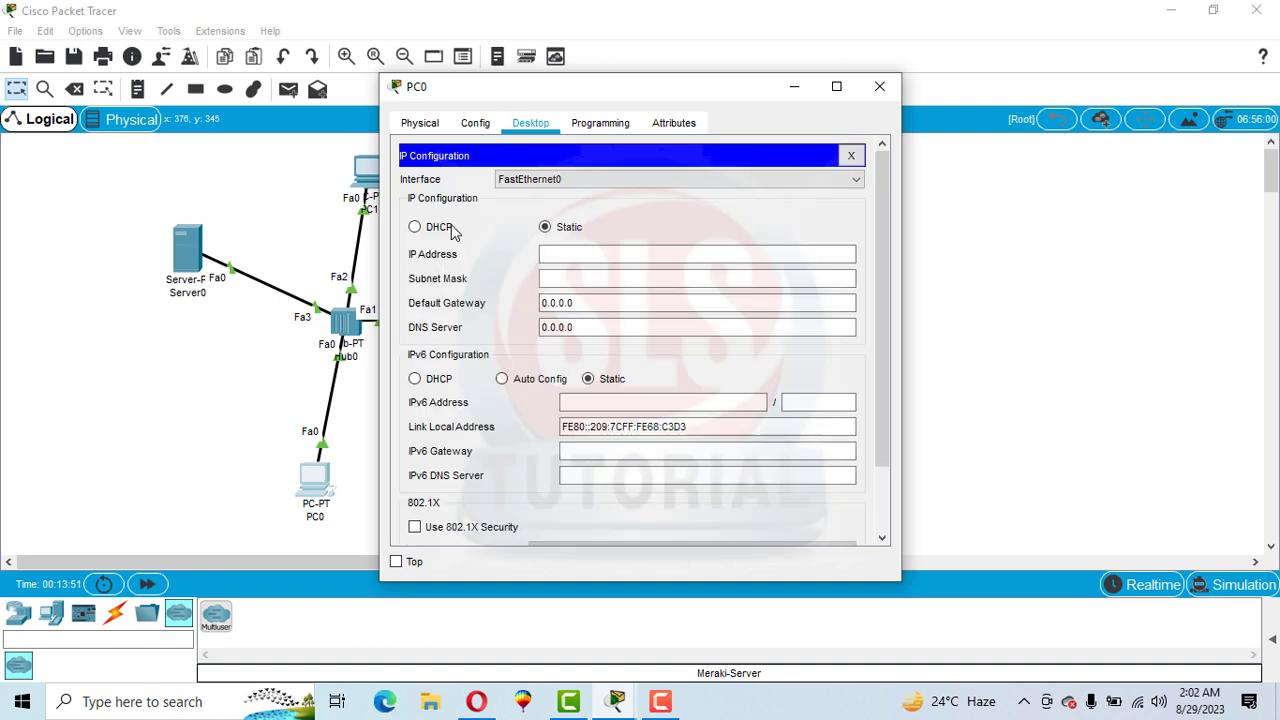
click(562, 256)
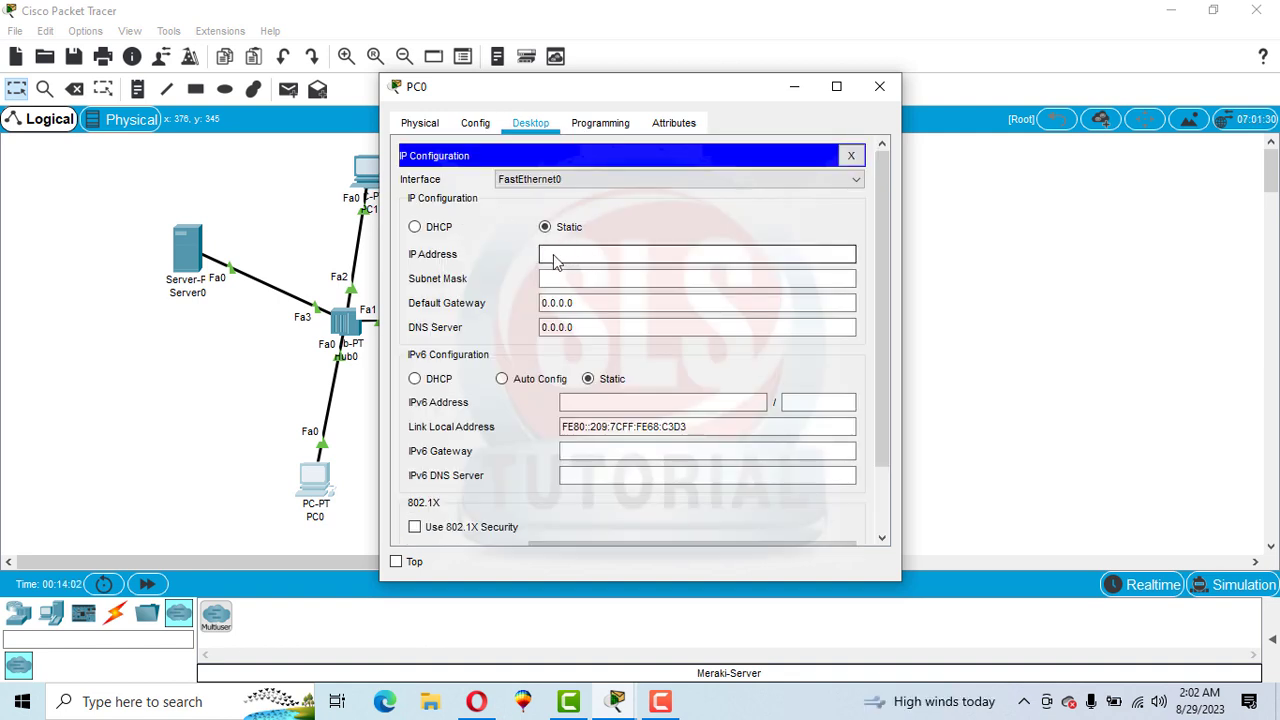
click(437, 229)
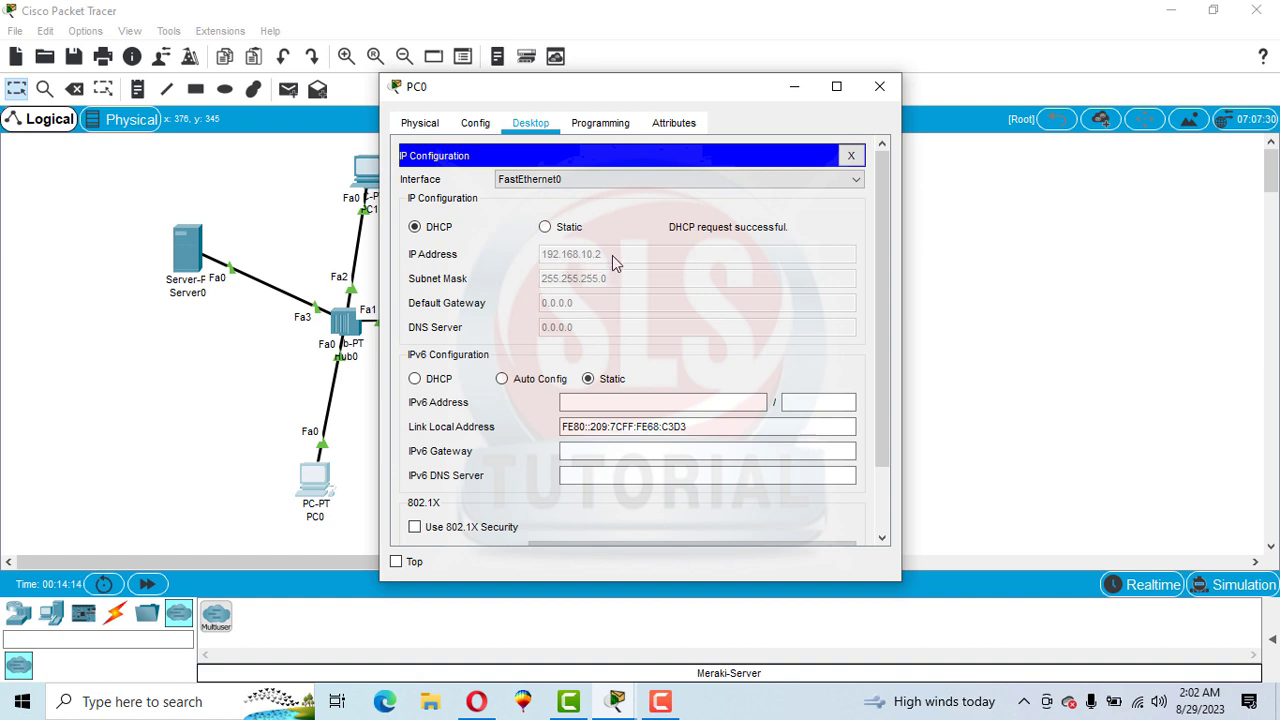
click(878, 87)
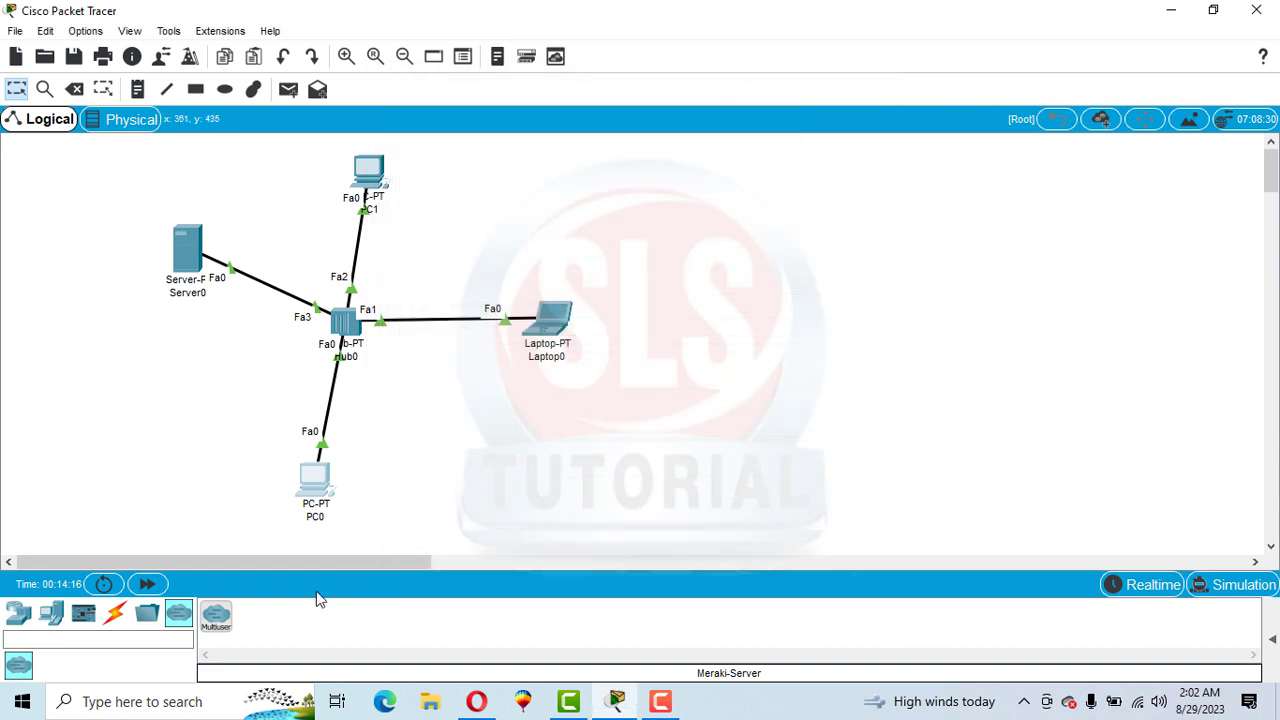
- Place a note below PC0 reading 192.168.10.2
click(139, 89)
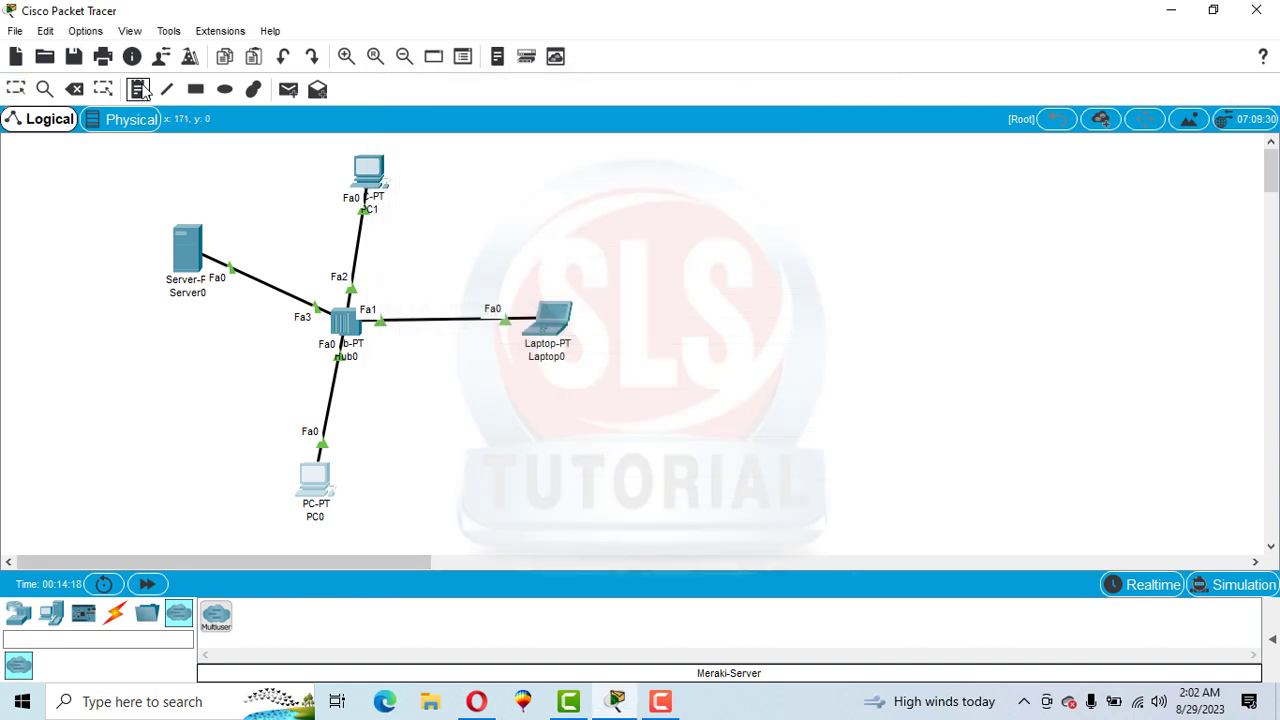
click(343, 515)
text(19)
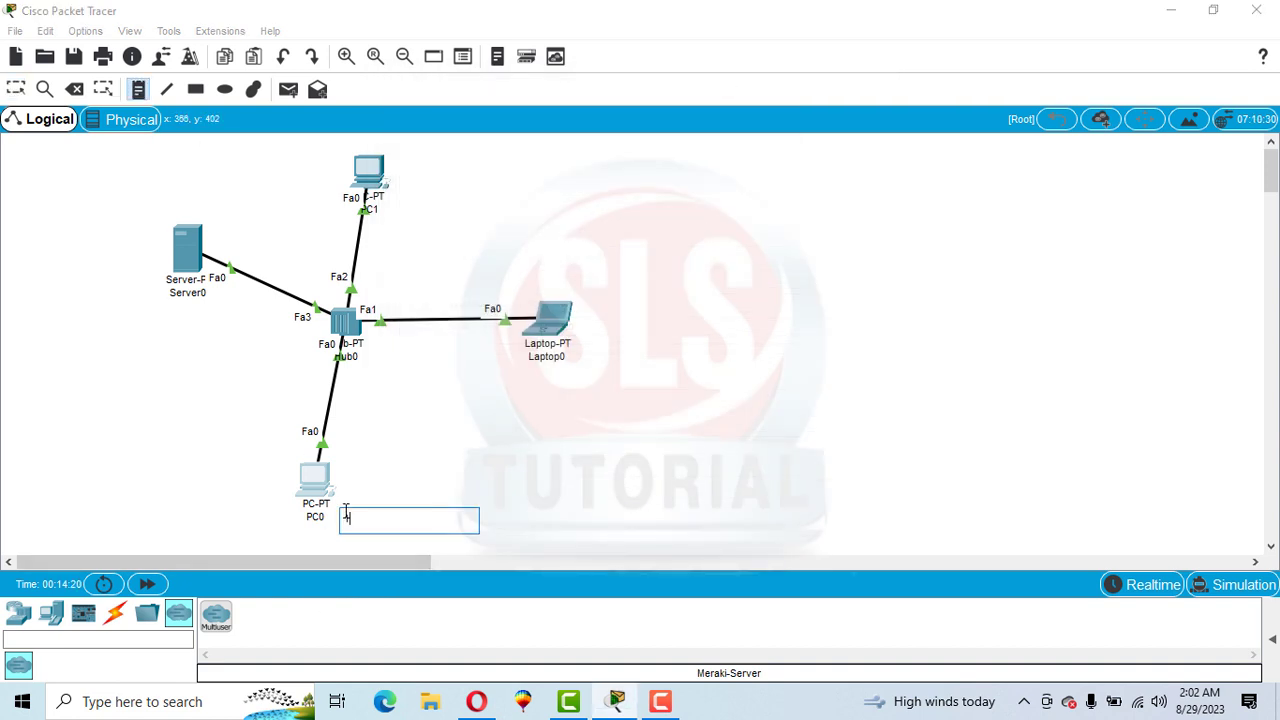
text(2.168.10.2)
- Finish PC0's label and set Laptop0 to DHCP, obtaining 192.168.10.3
key(Escape)
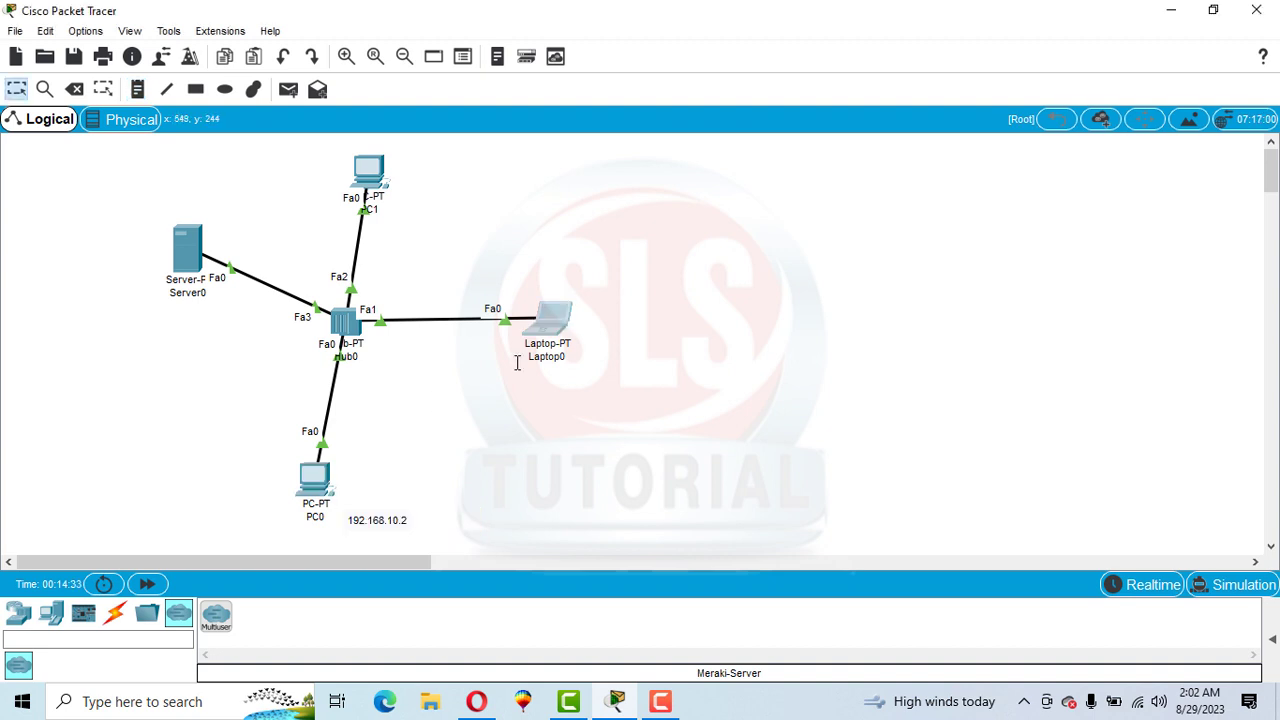
click(553, 323)
click(515, 122)
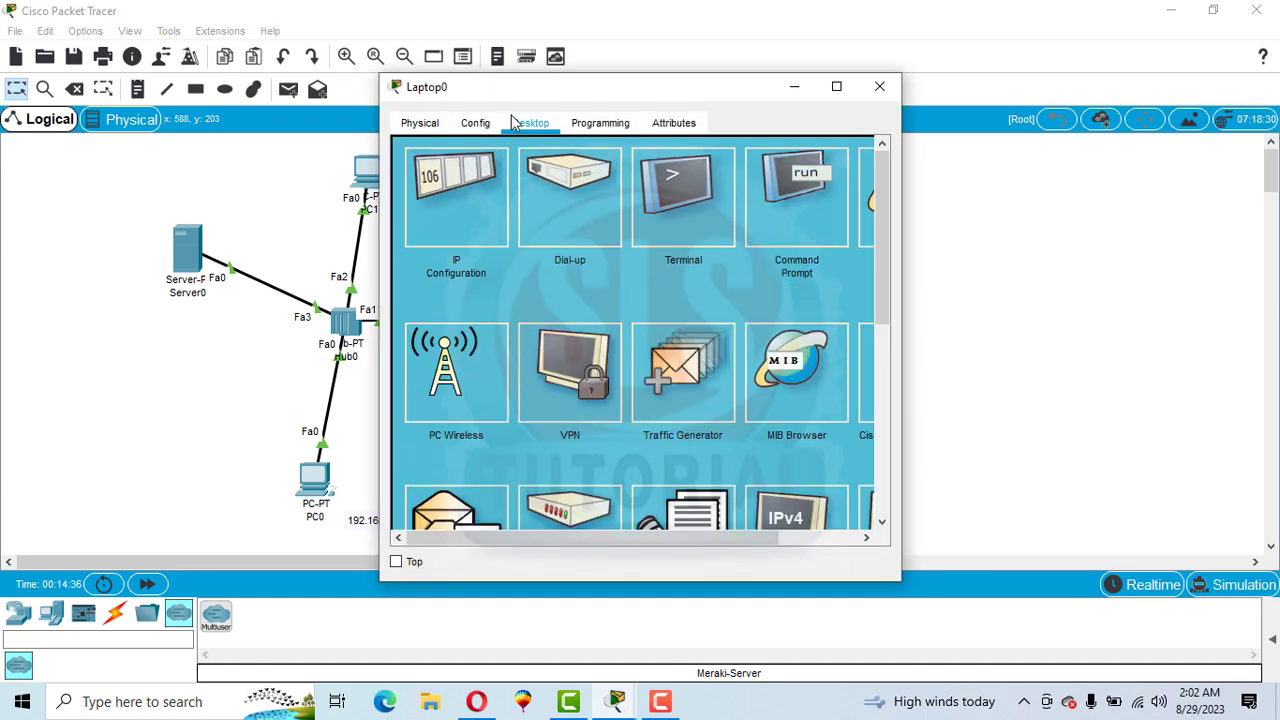
click(447, 218)
click(430, 227)
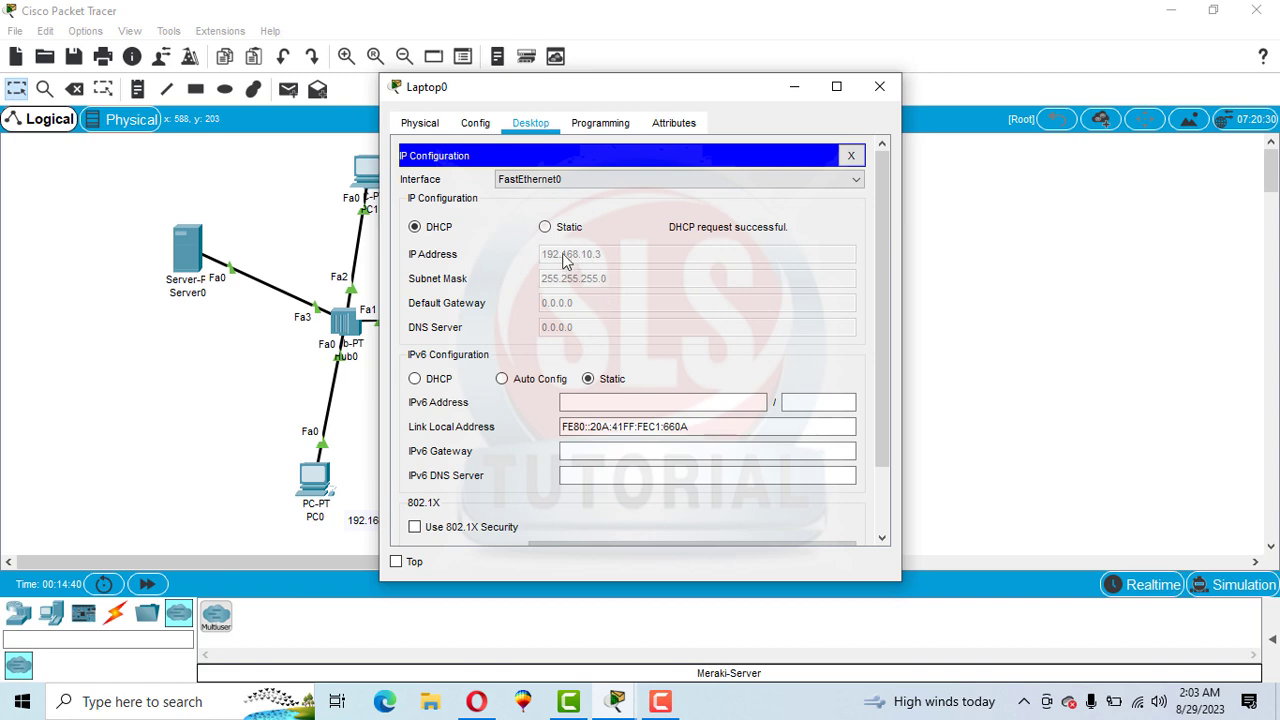
click(877, 90)
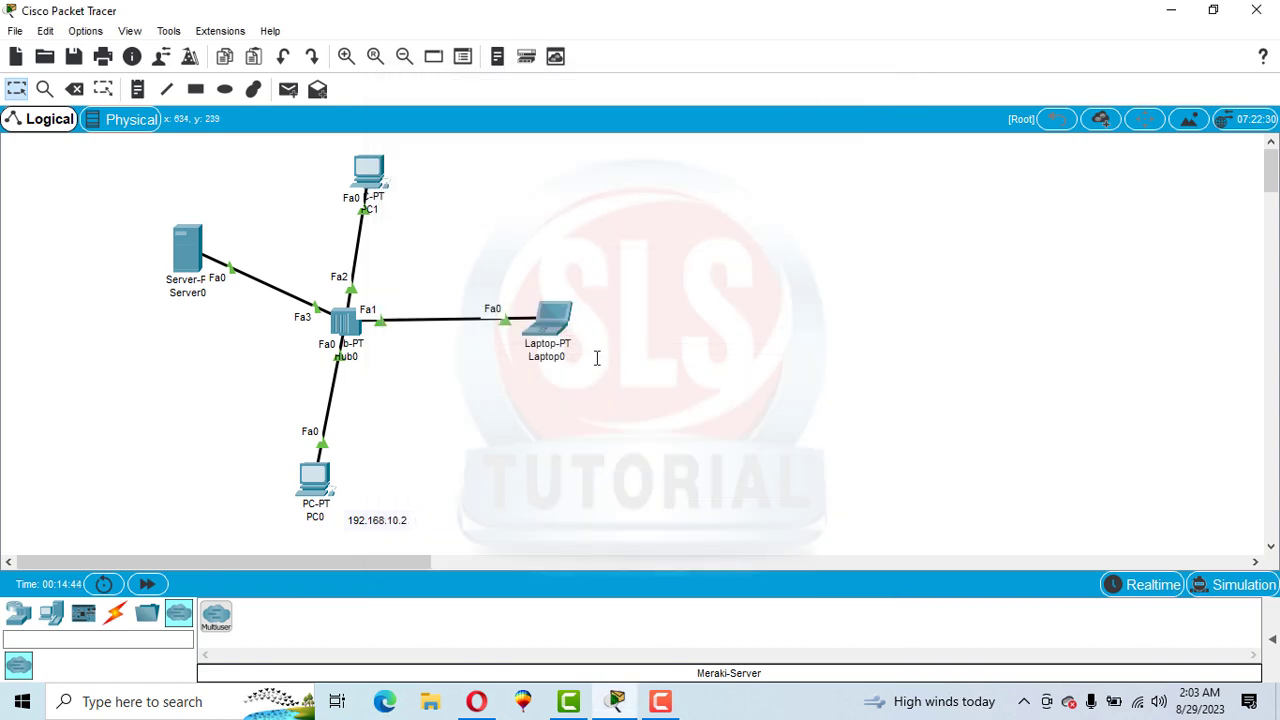
- Place a note below Laptop0 reading 192.168.10.3
click(146, 90)
click(498, 377)
text(192.168.10.3)
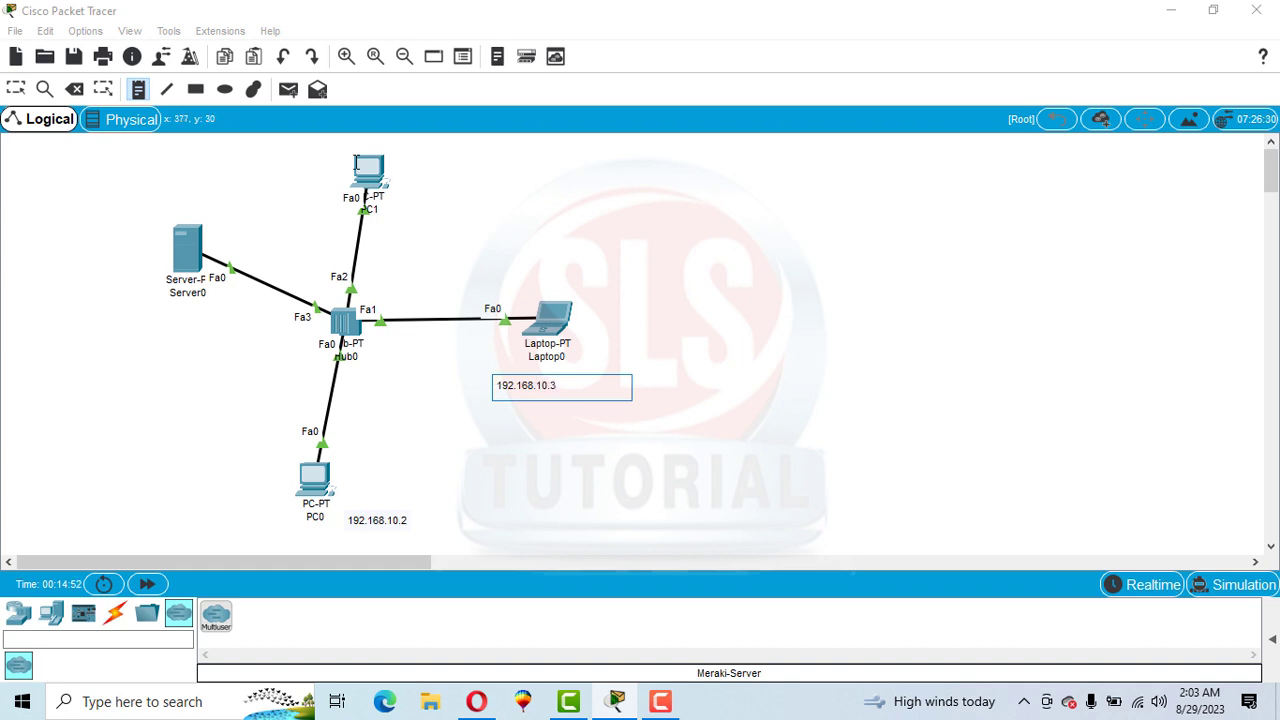
key(Escape)
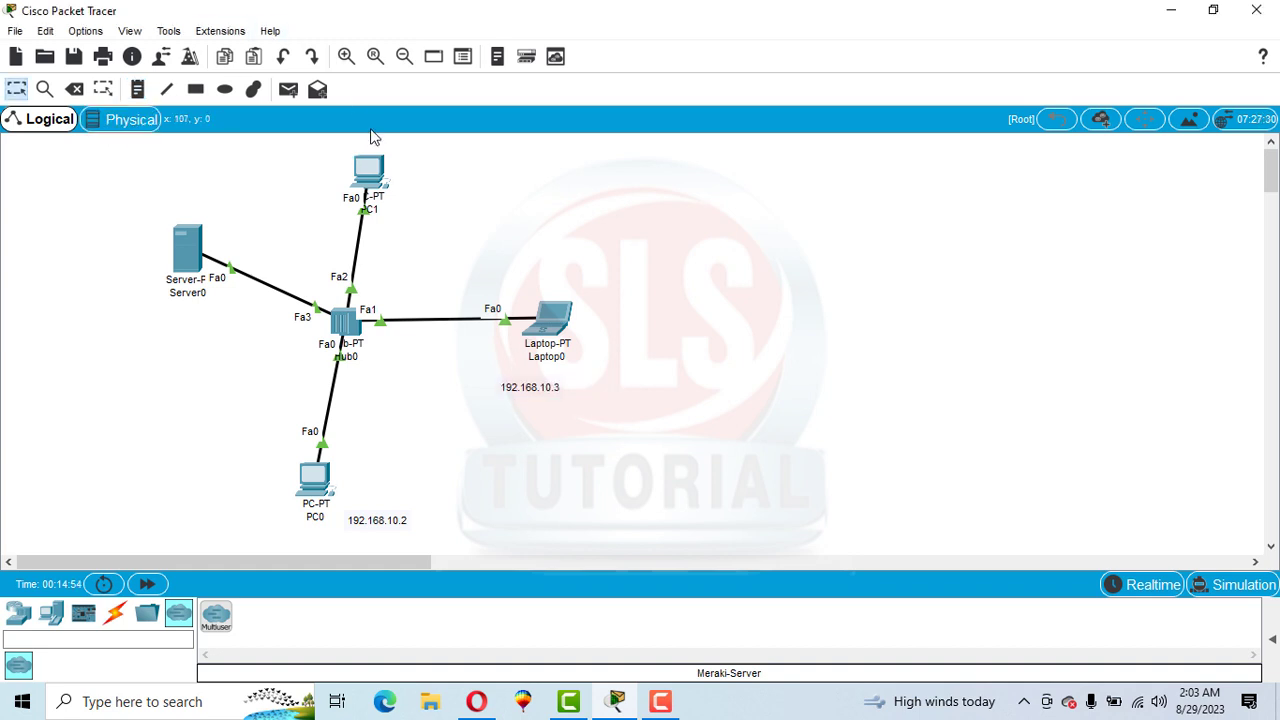
- Set PC1's IP configuration to DHCP so it receives 192.168.10.4
click(370, 168)
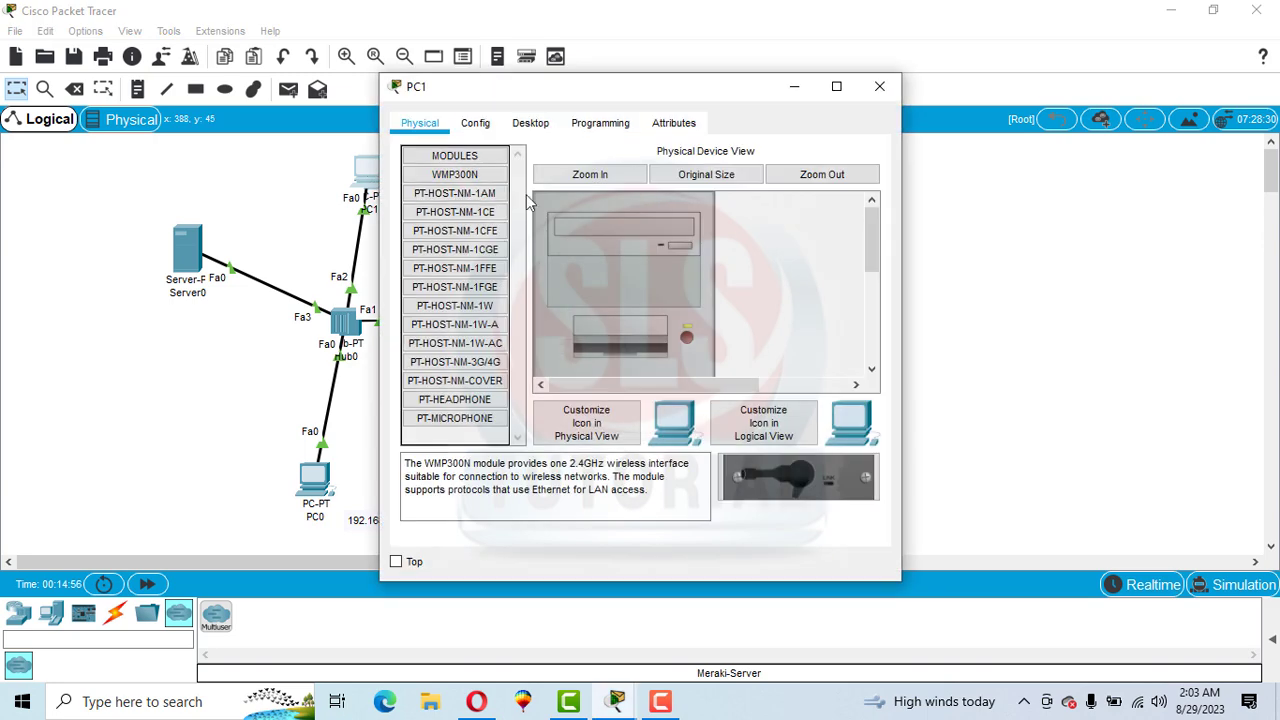
click(532, 123)
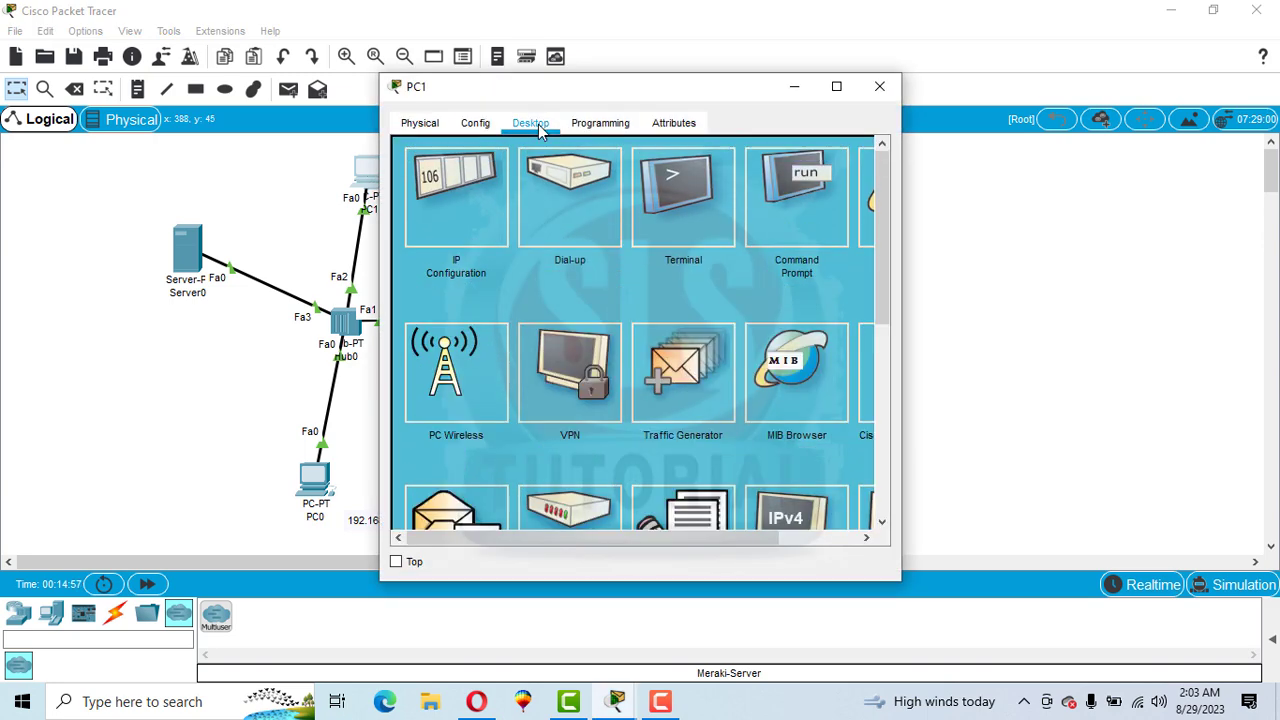
click(481, 209)
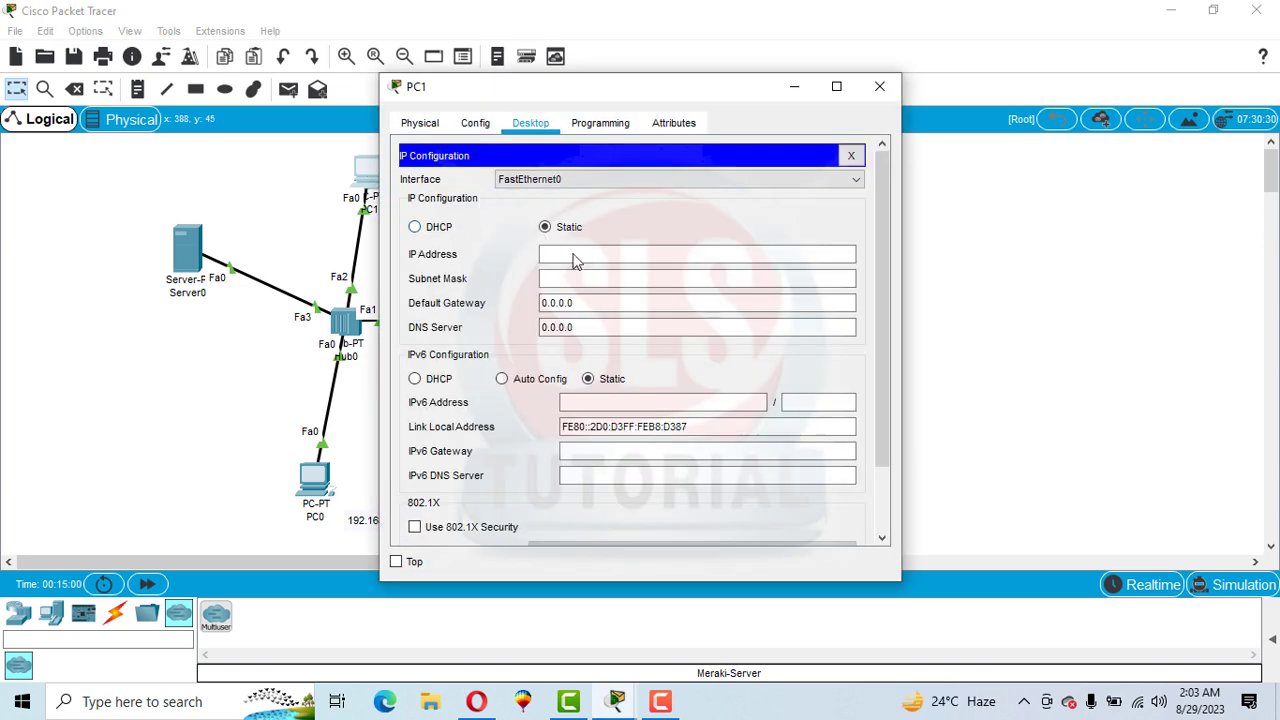
click(414, 228)
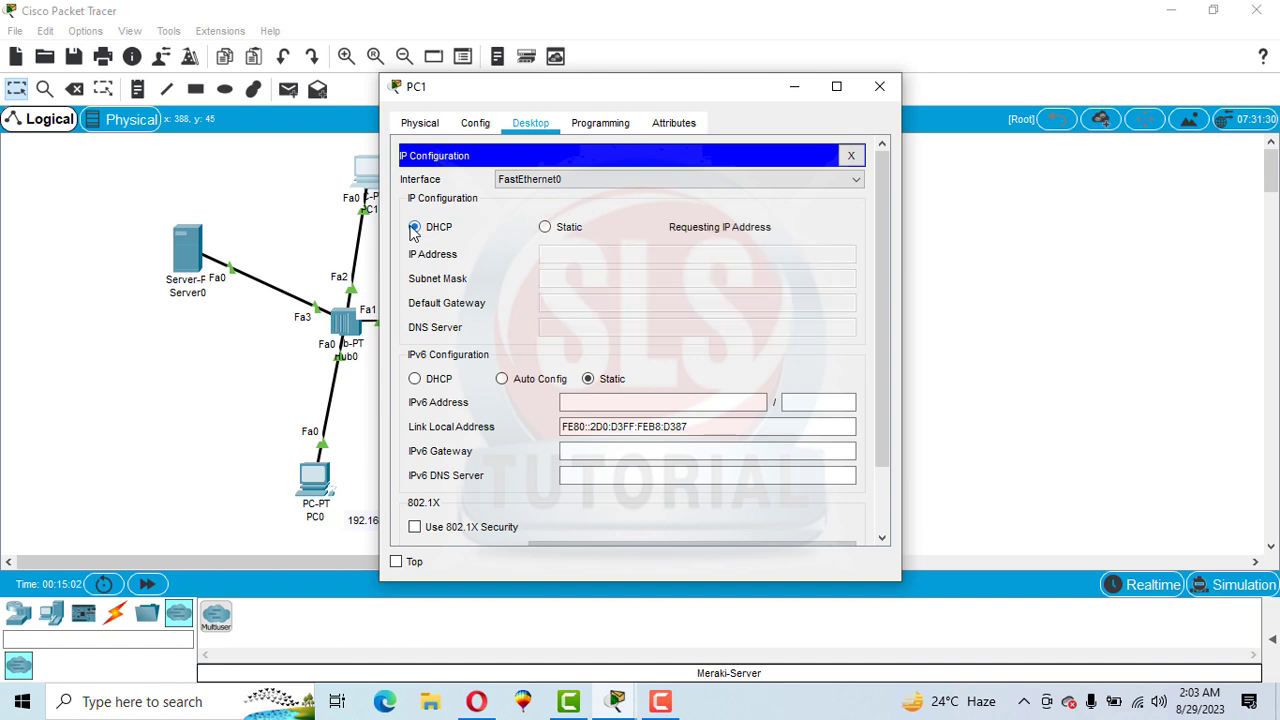
click(879, 88)
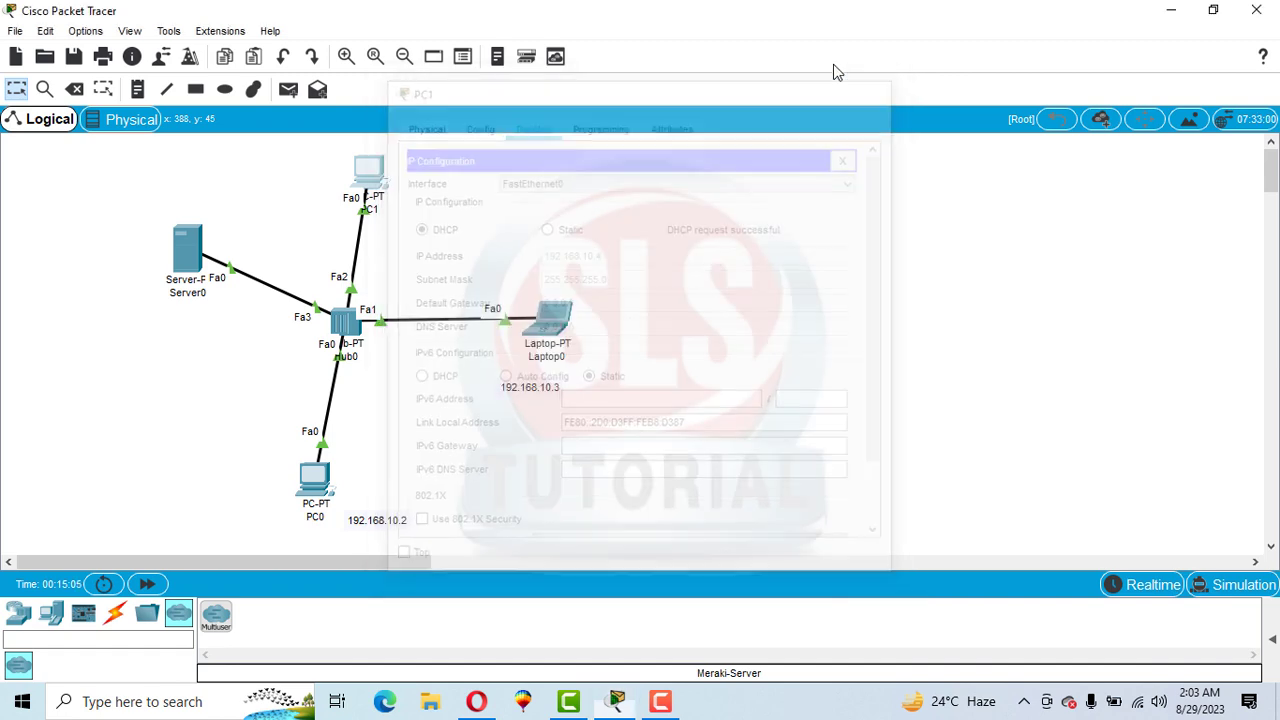
- Add notes reading 192.168.10.4 beside PC1 and 192.168.10.1 below Server0
click(143, 91)
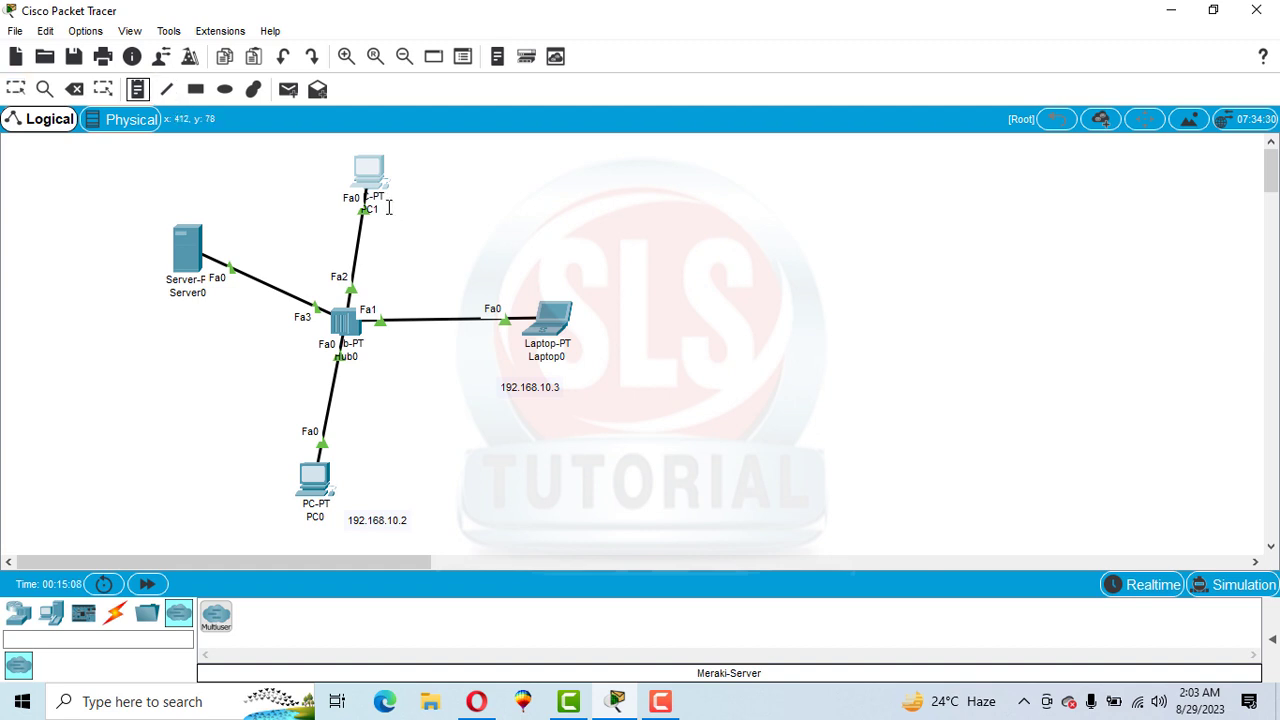
click(389, 208)
text(192.168.10.4)
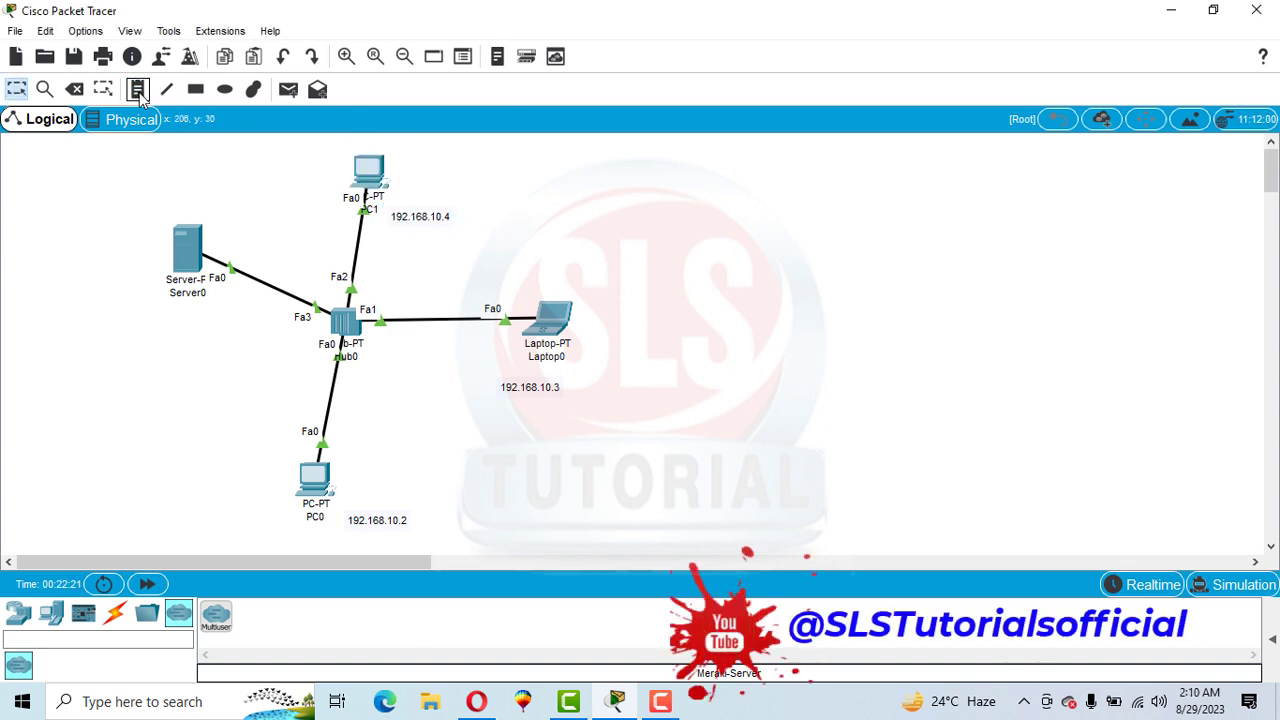
click(161, 314)
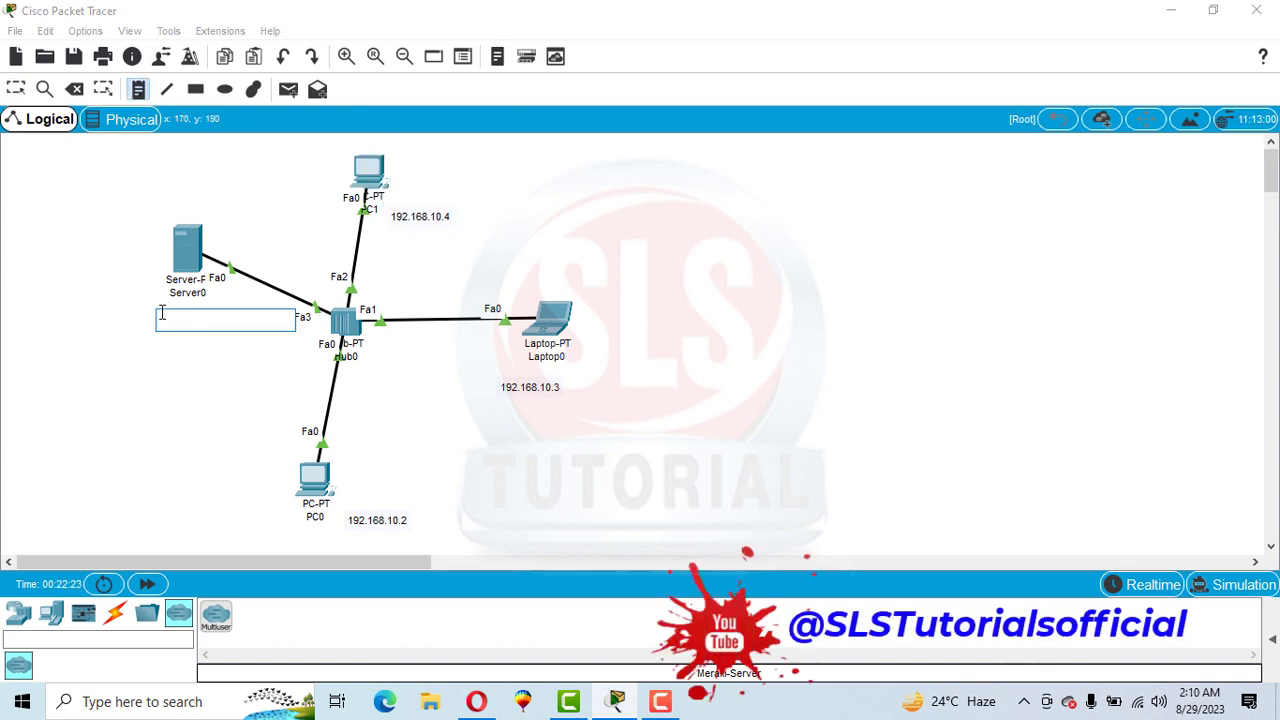
text(192.168.10.1)
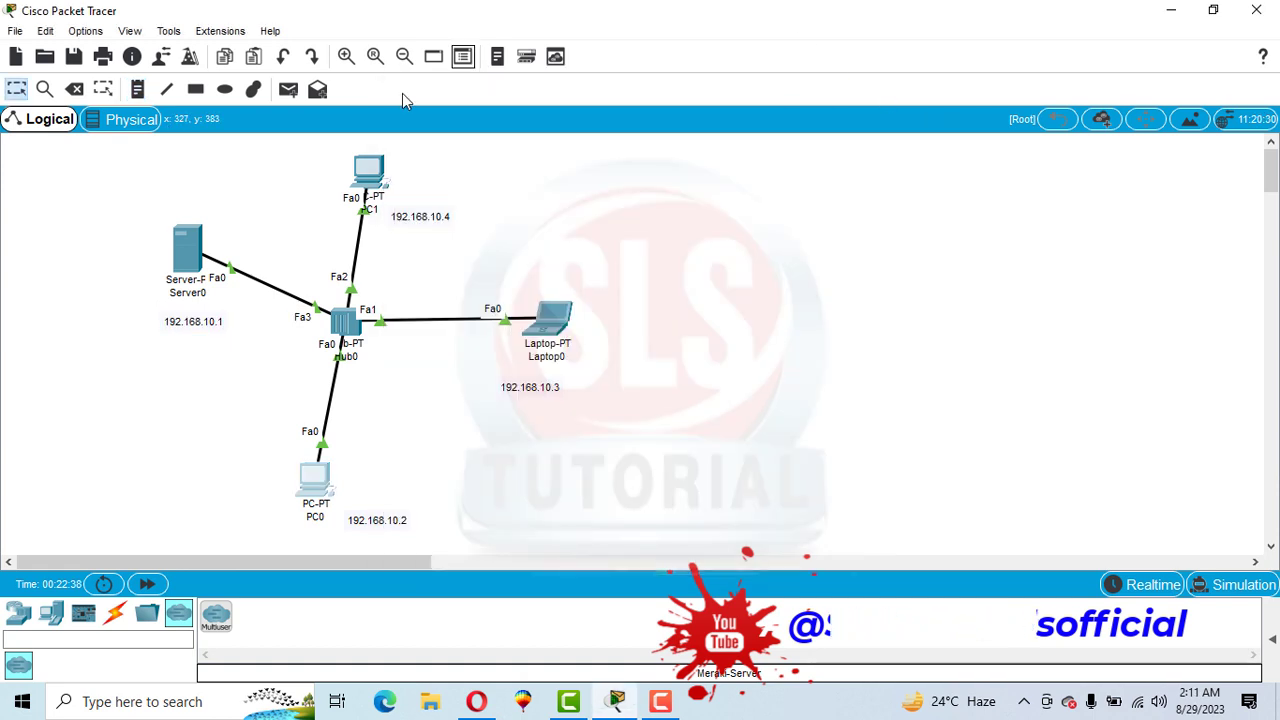
- From PC1's Command Prompt, ping Laptop0 at 192.168.10.3 with 0% loss
click(368, 172)
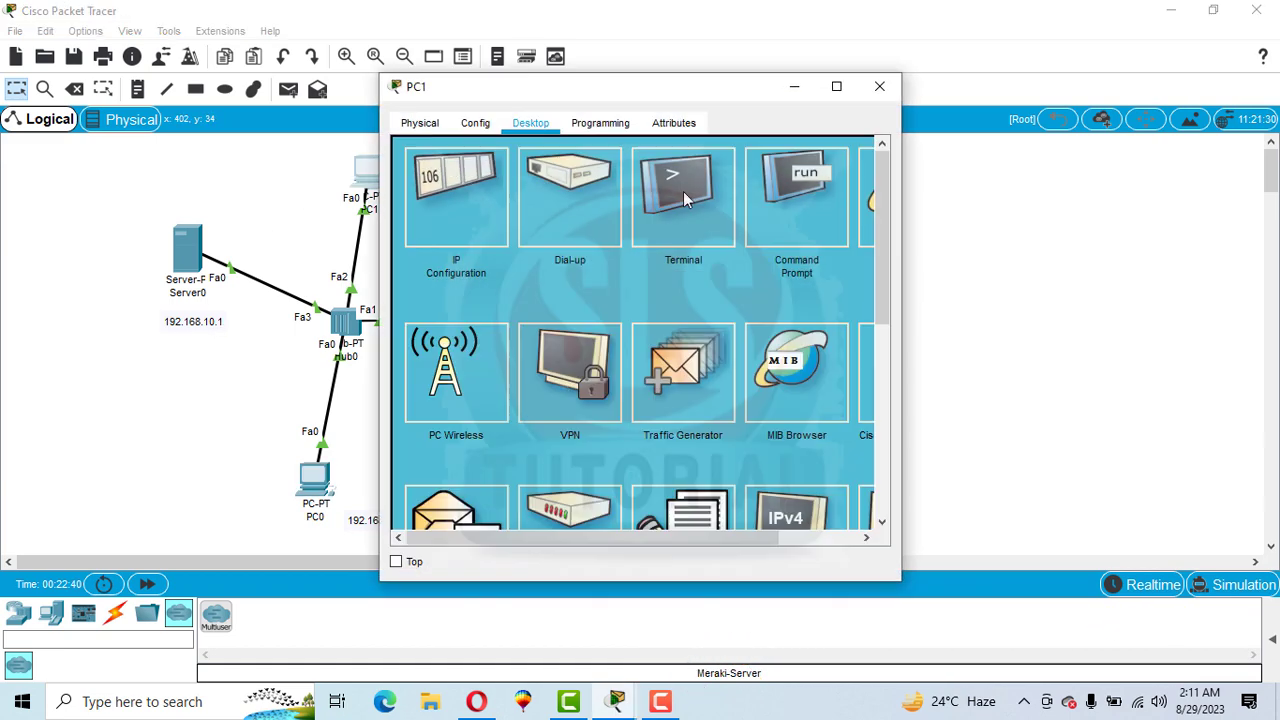
click(808, 190)
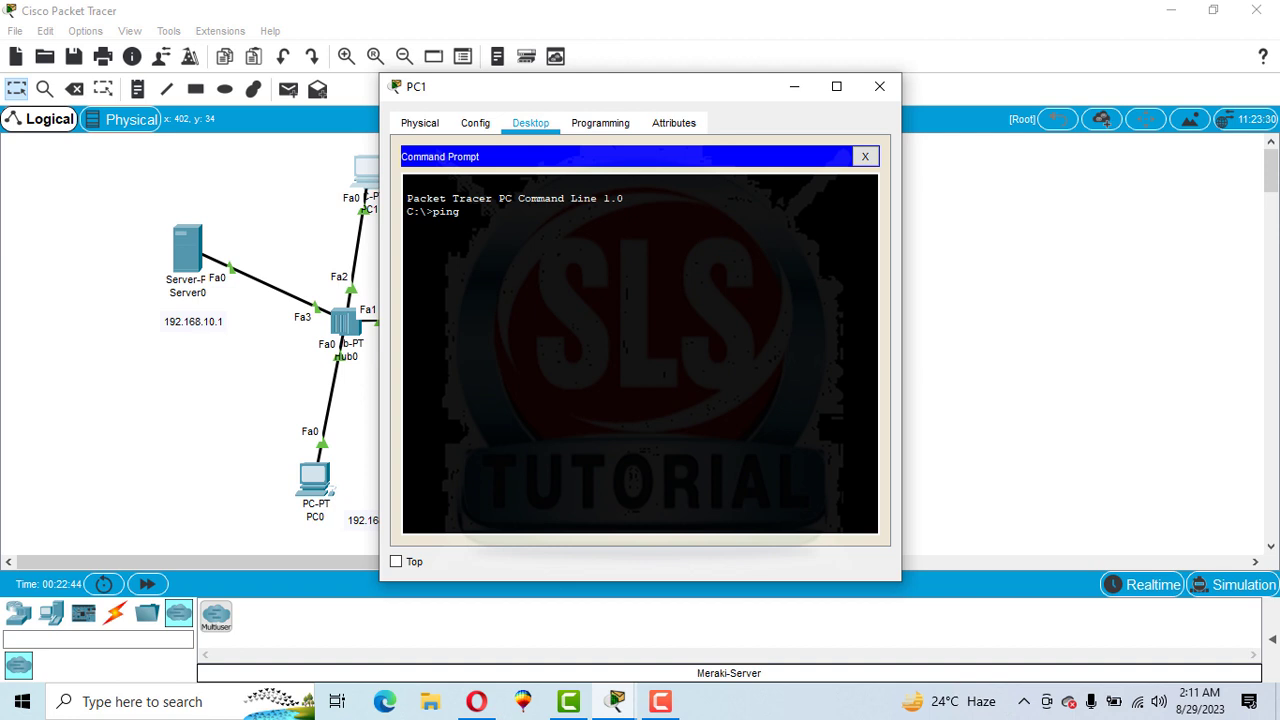
drag(474, 92, 730, 82)
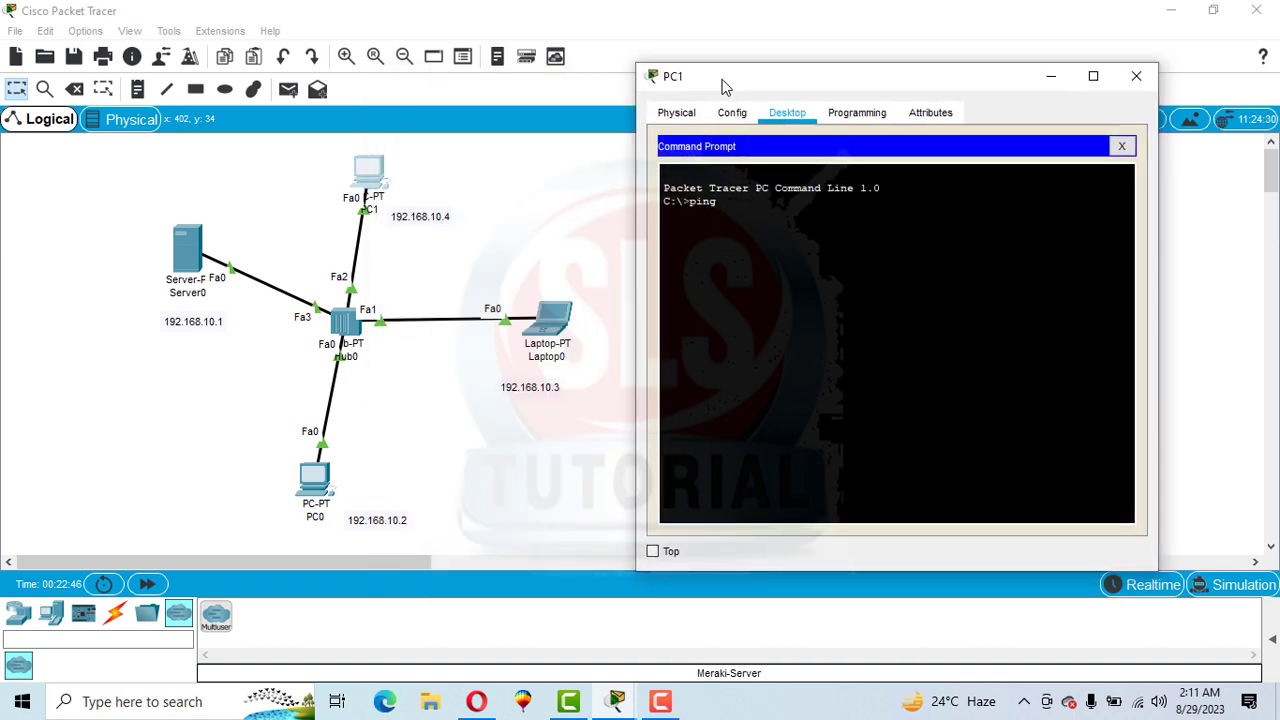
text(ping 19)
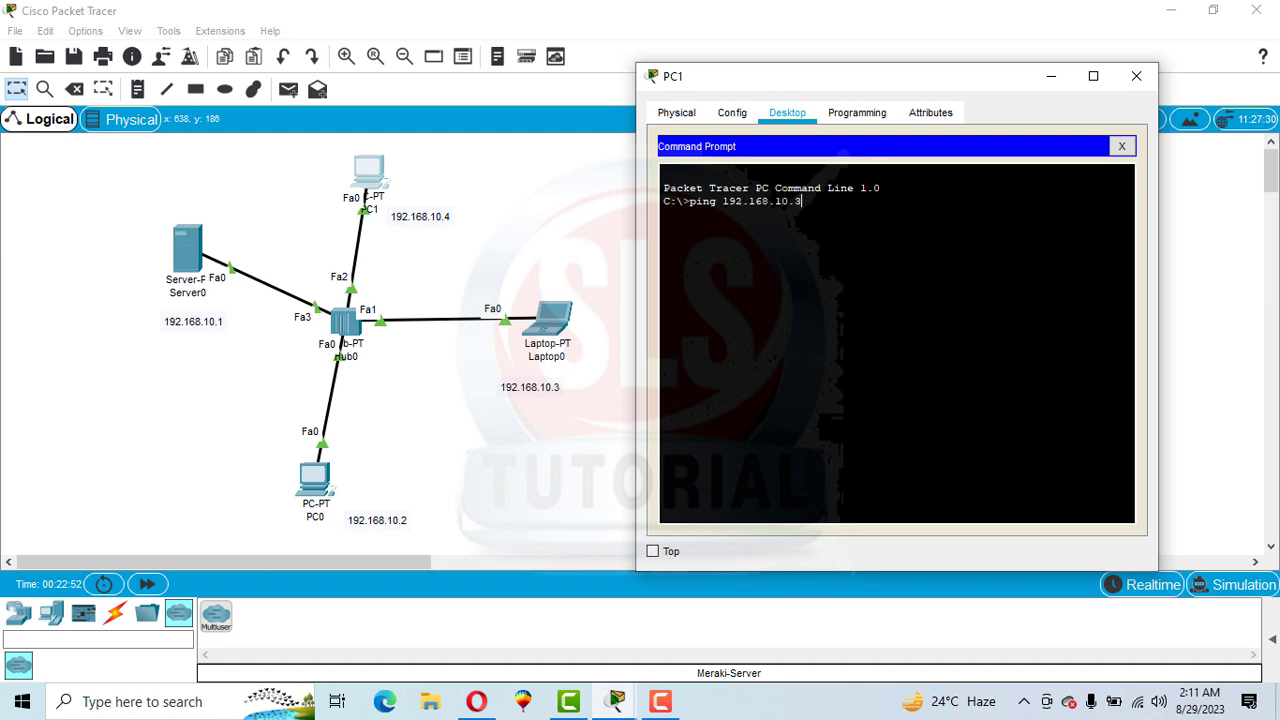
text(2.168.10.3)
key(Return)
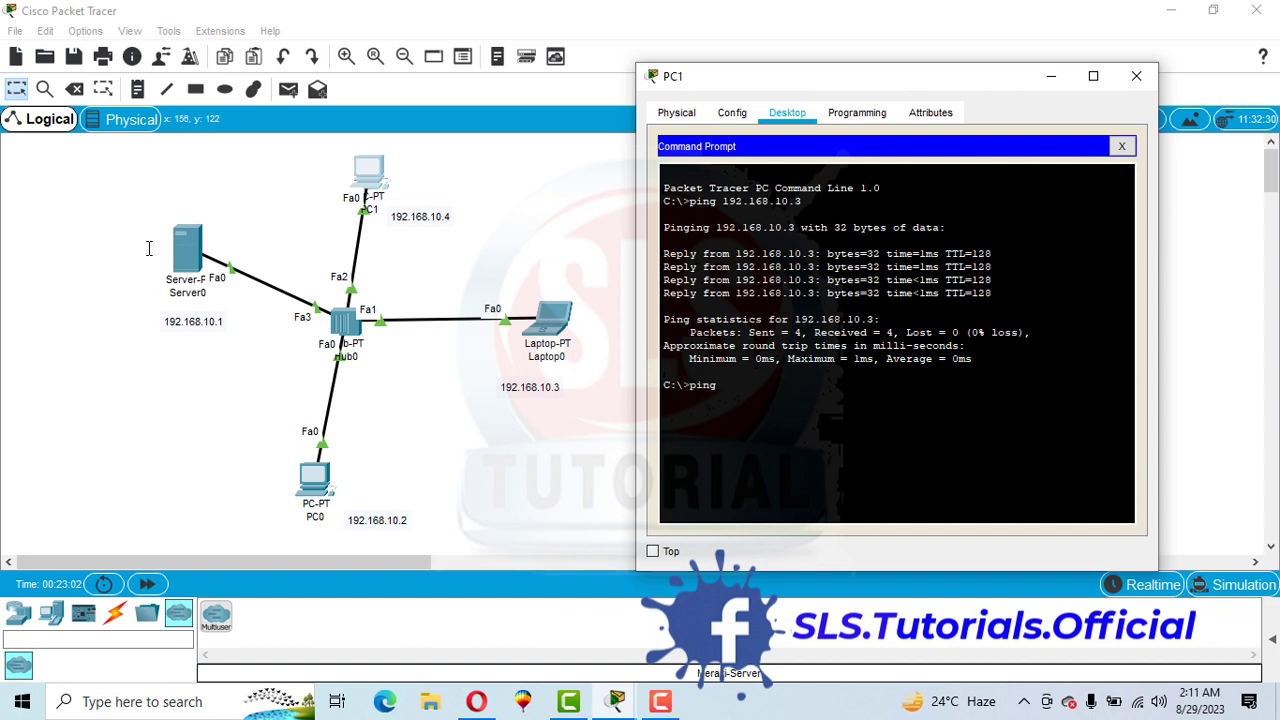
- Ping Server0 at 192.168.10.1 and confirm all requests time out
text(168.10.1)
key(Return)
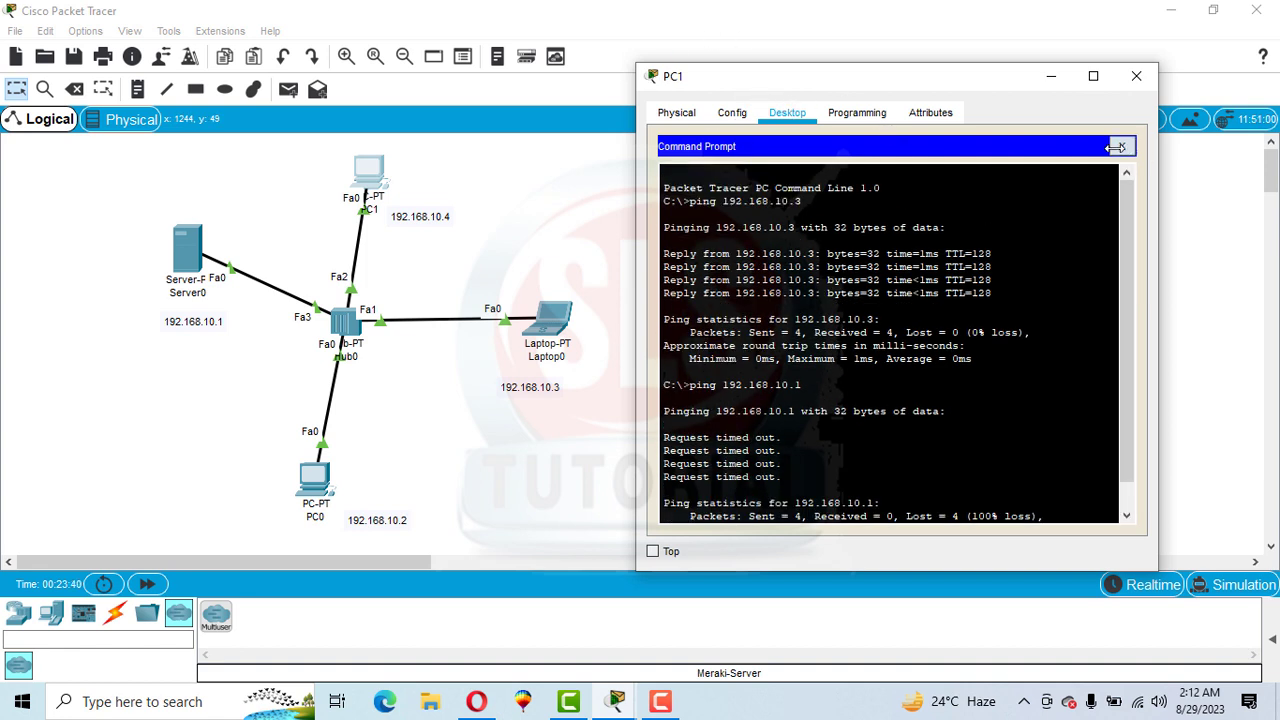
click(1118, 147)
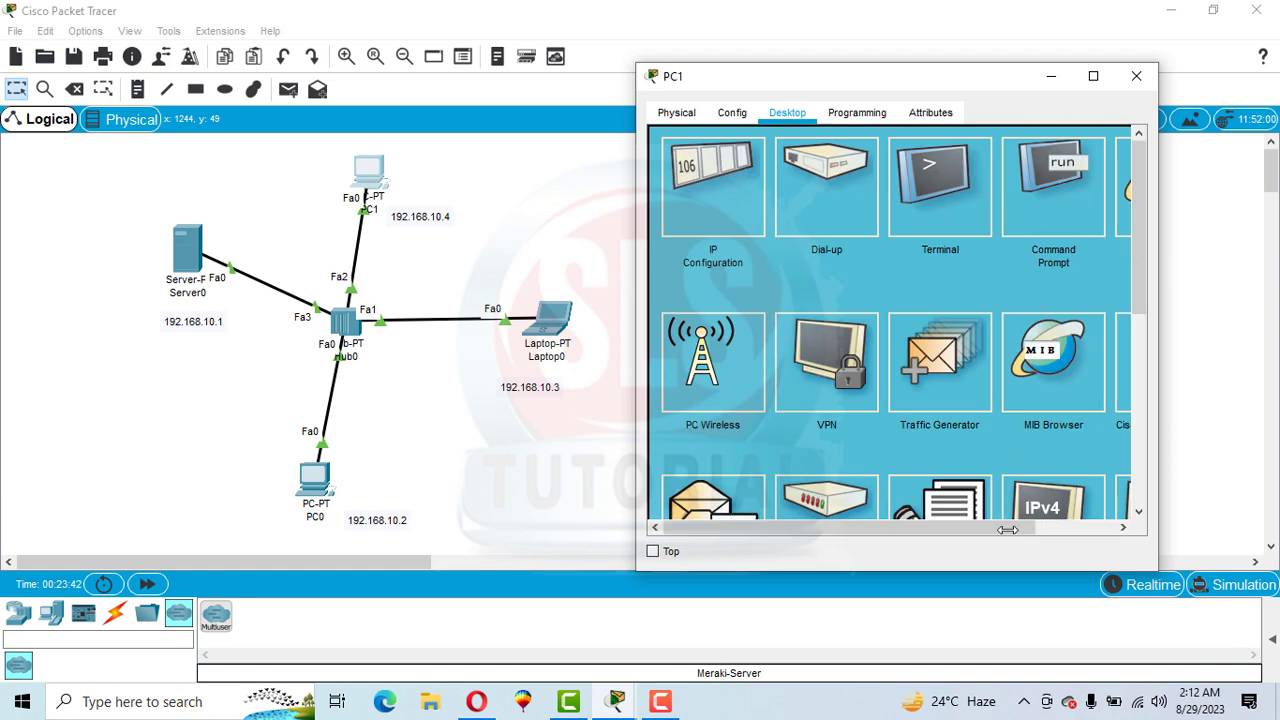
drag(1010, 531, 1118, 527)
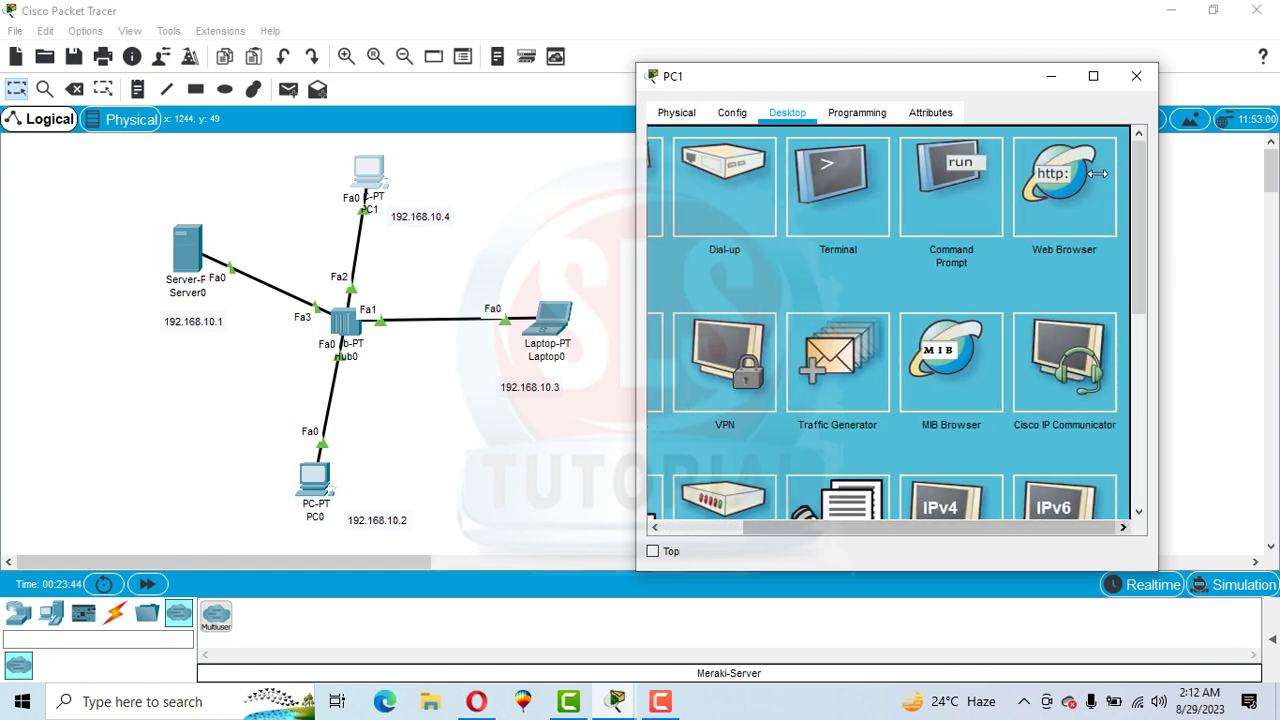
click(1064, 185)
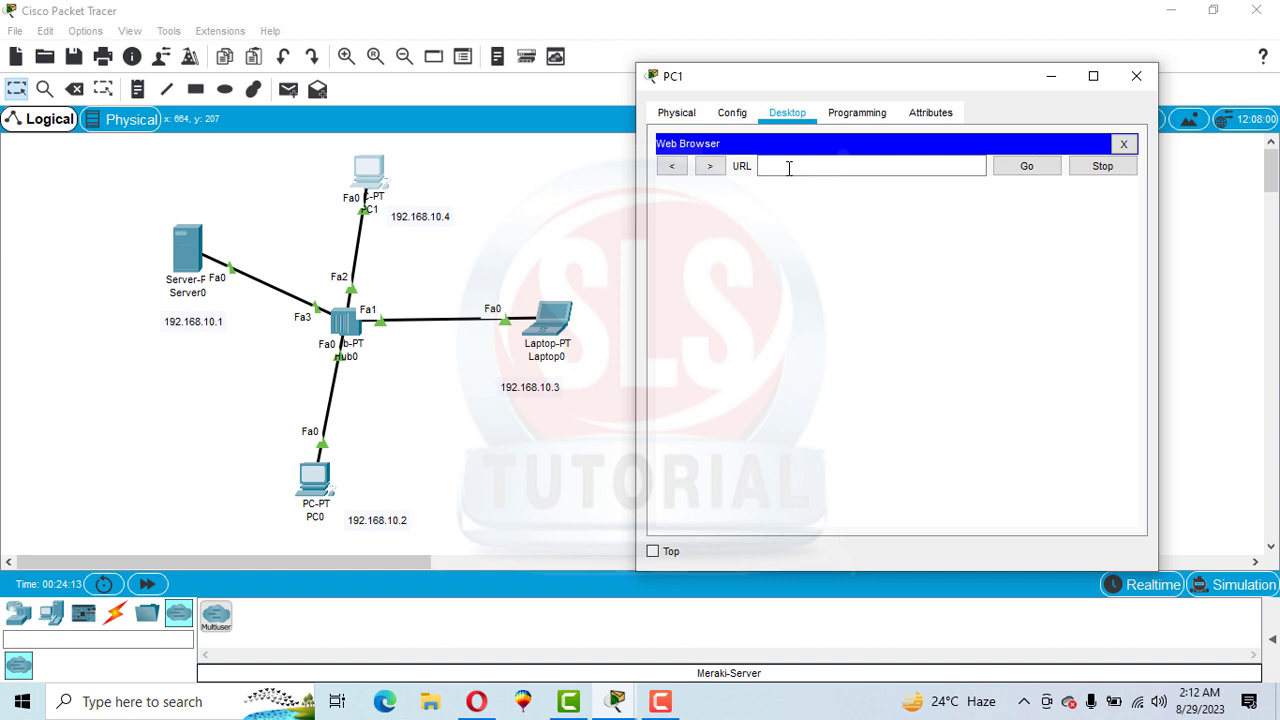
click(789, 167)
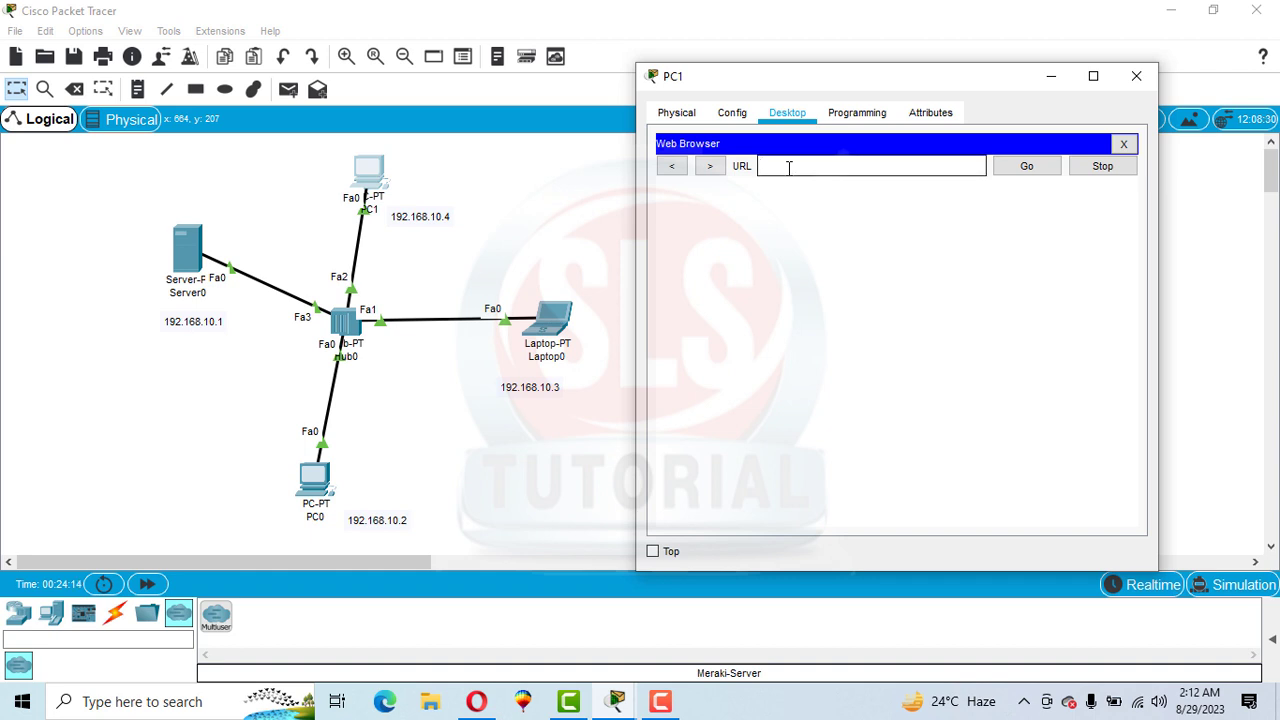
text(192.168.10.1)
key(Return)
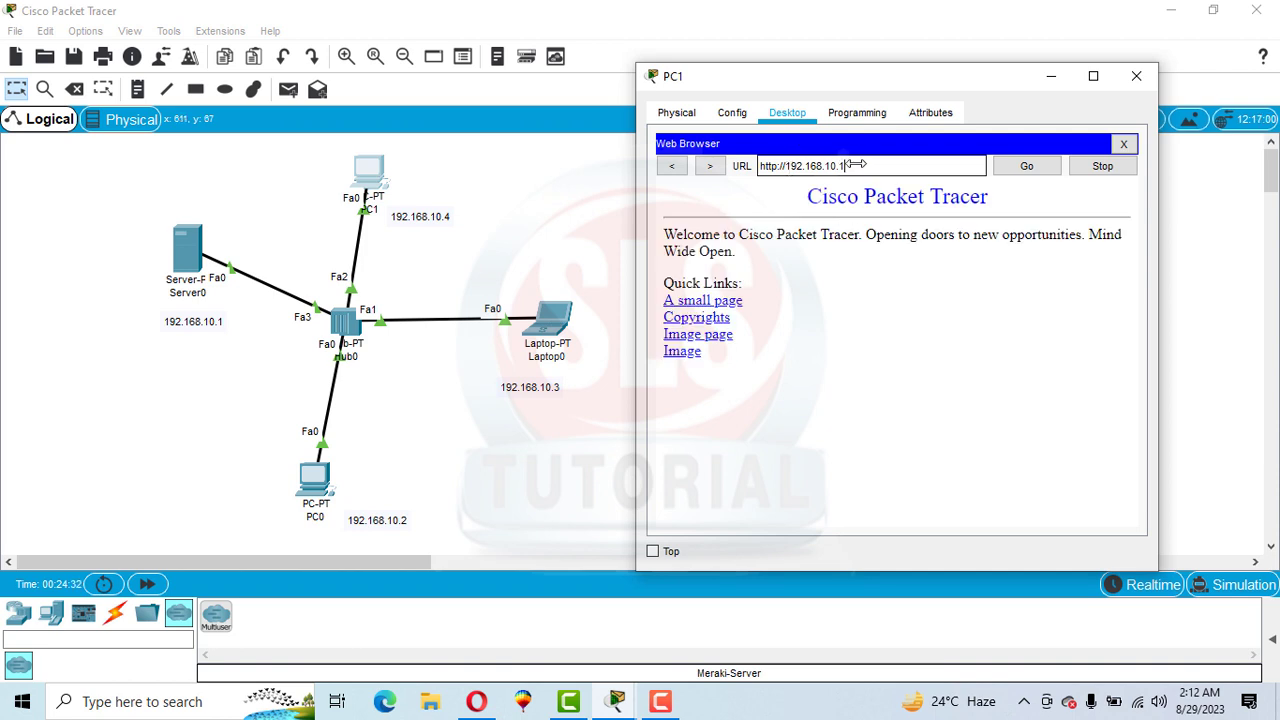
drag(858, 167, 783, 169)
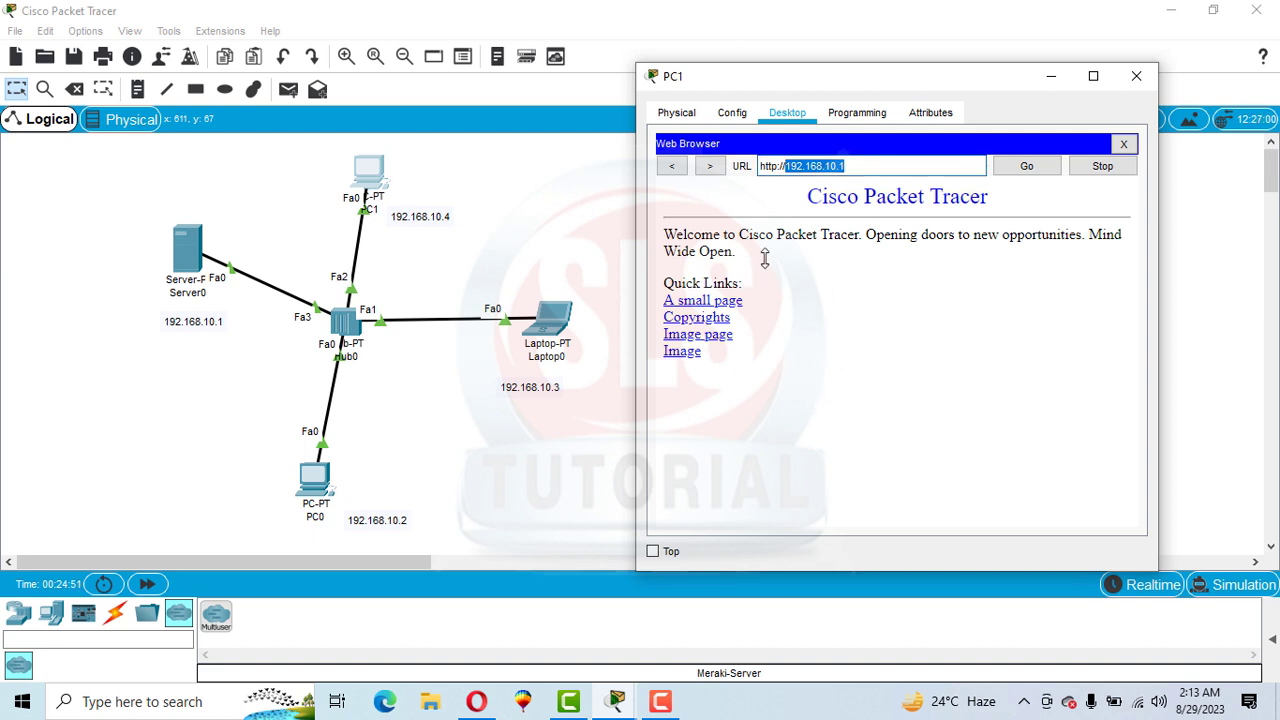
click(1137, 77)
click(556, 340)
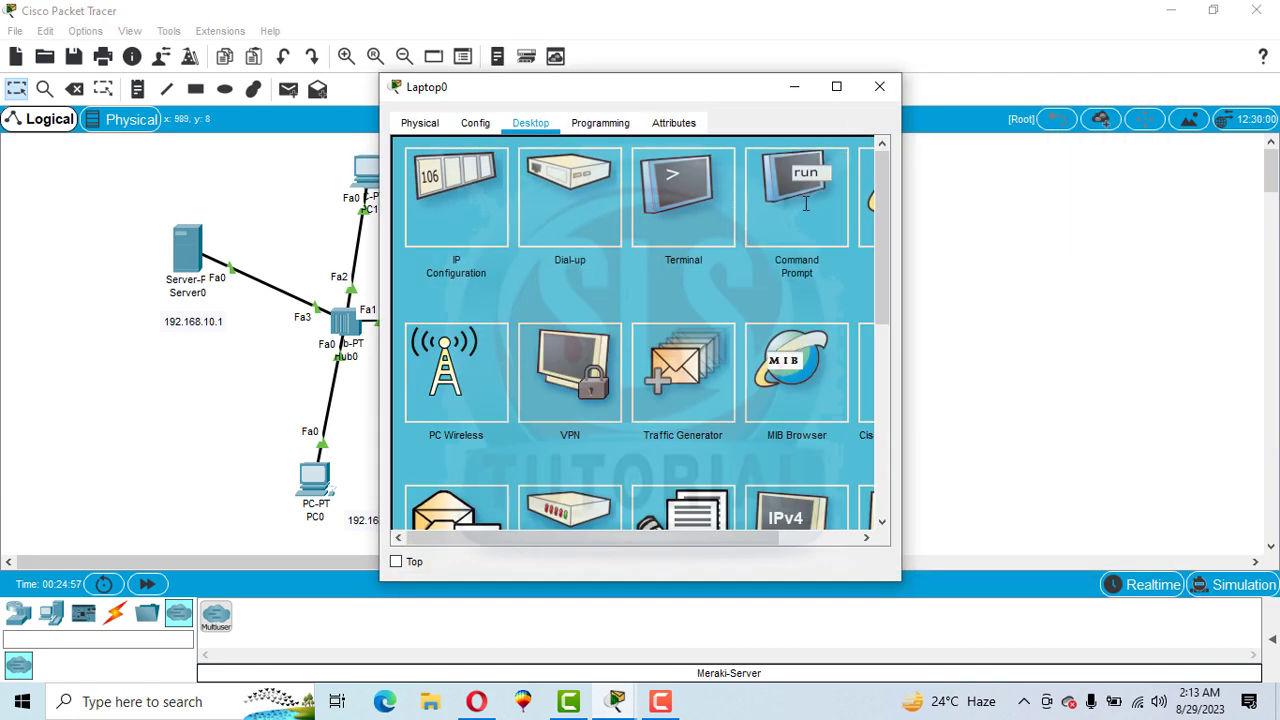
- From Laptop0's Command Prompt, ping 192.168.10.1 and confirm the requests time out
click(805, 204)
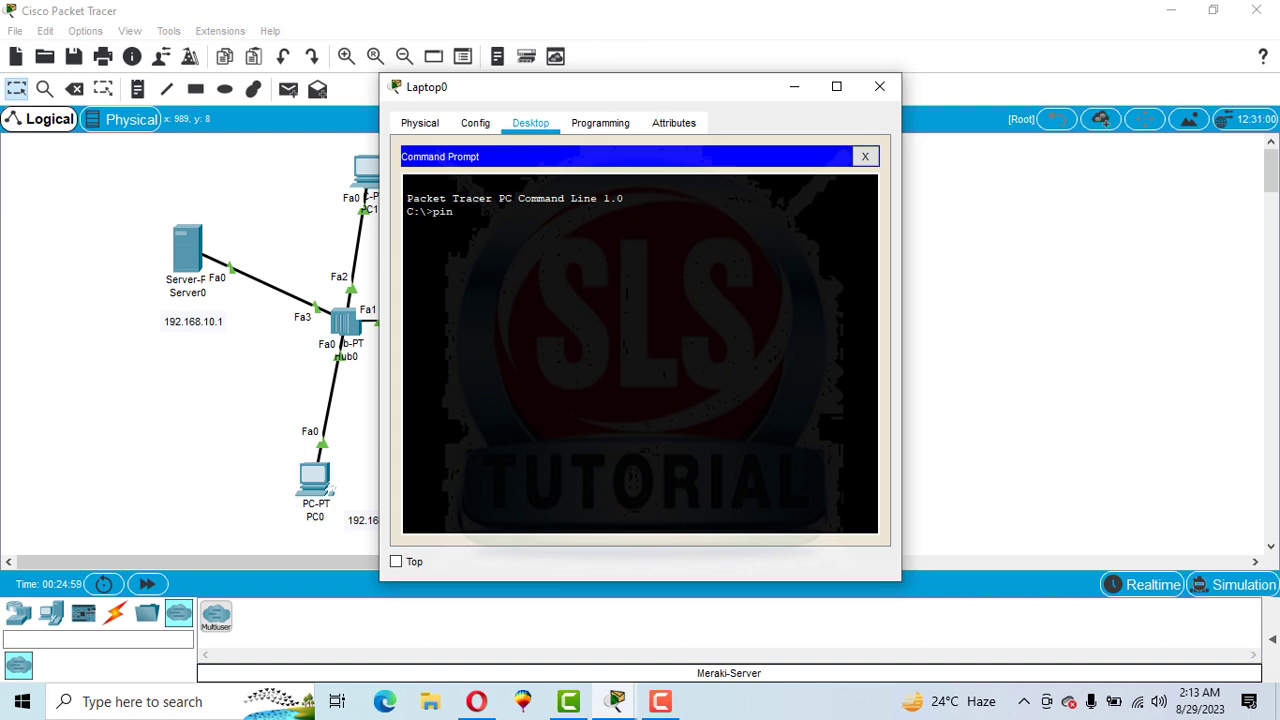
text(ping 192.168.10.1)
key(Return)
drag(480, 87, 693, 76)
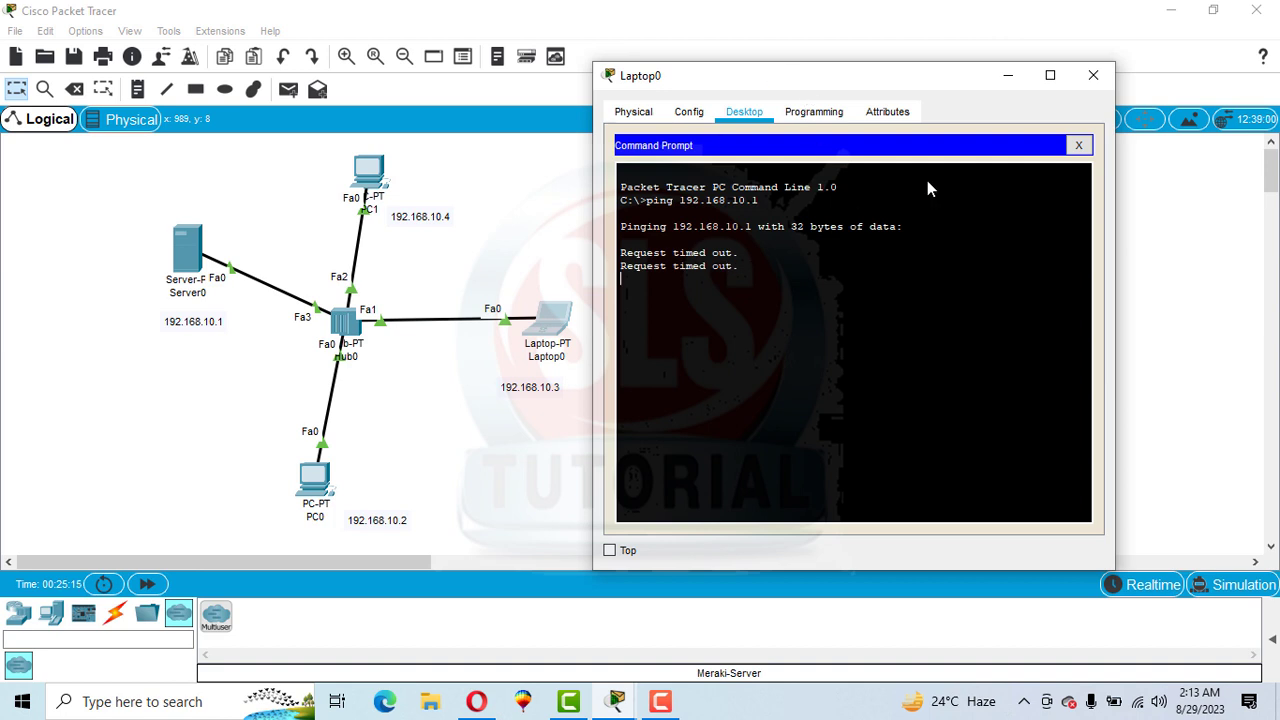
click(1079, 146)
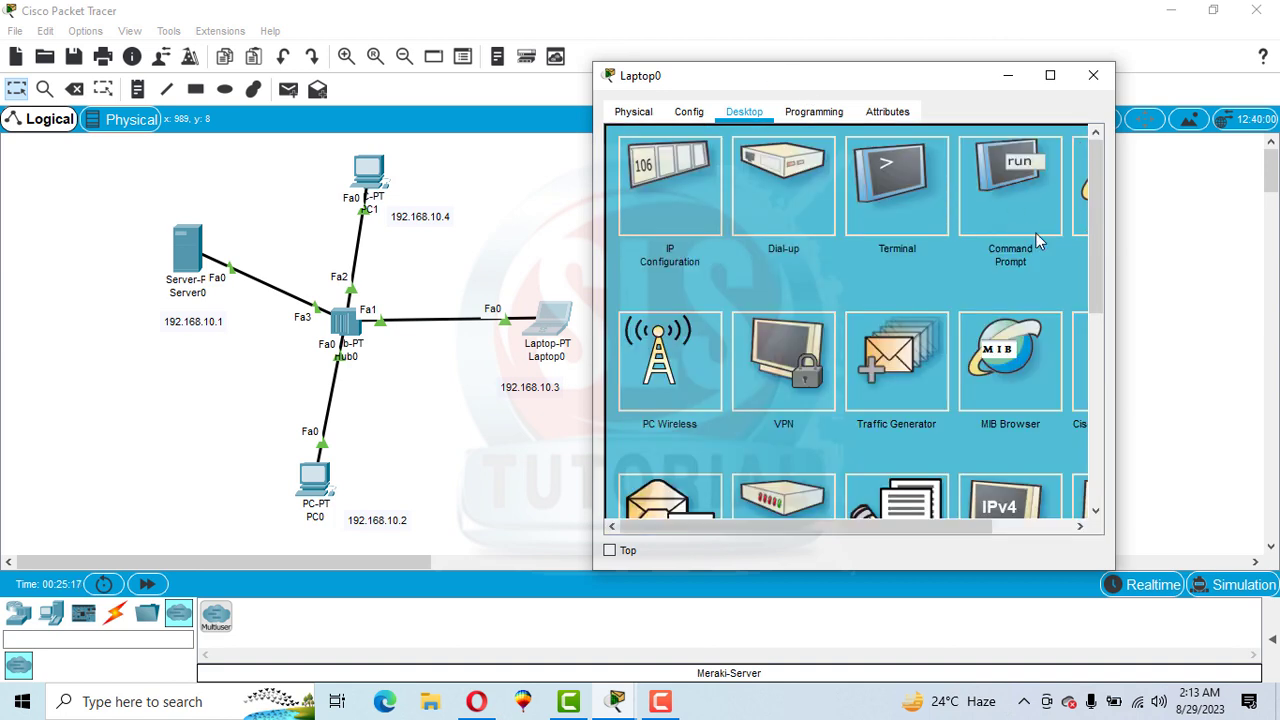
drag(908, 526, 1040, 510)
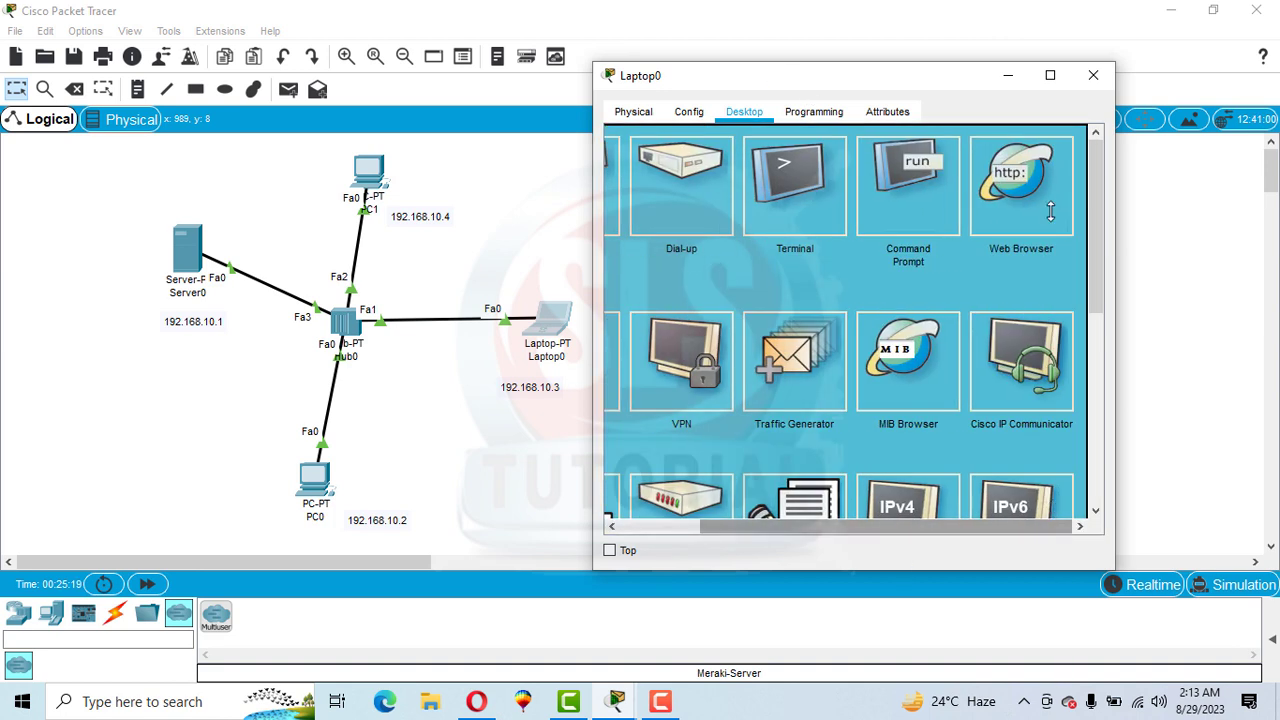
click(1008, 178)
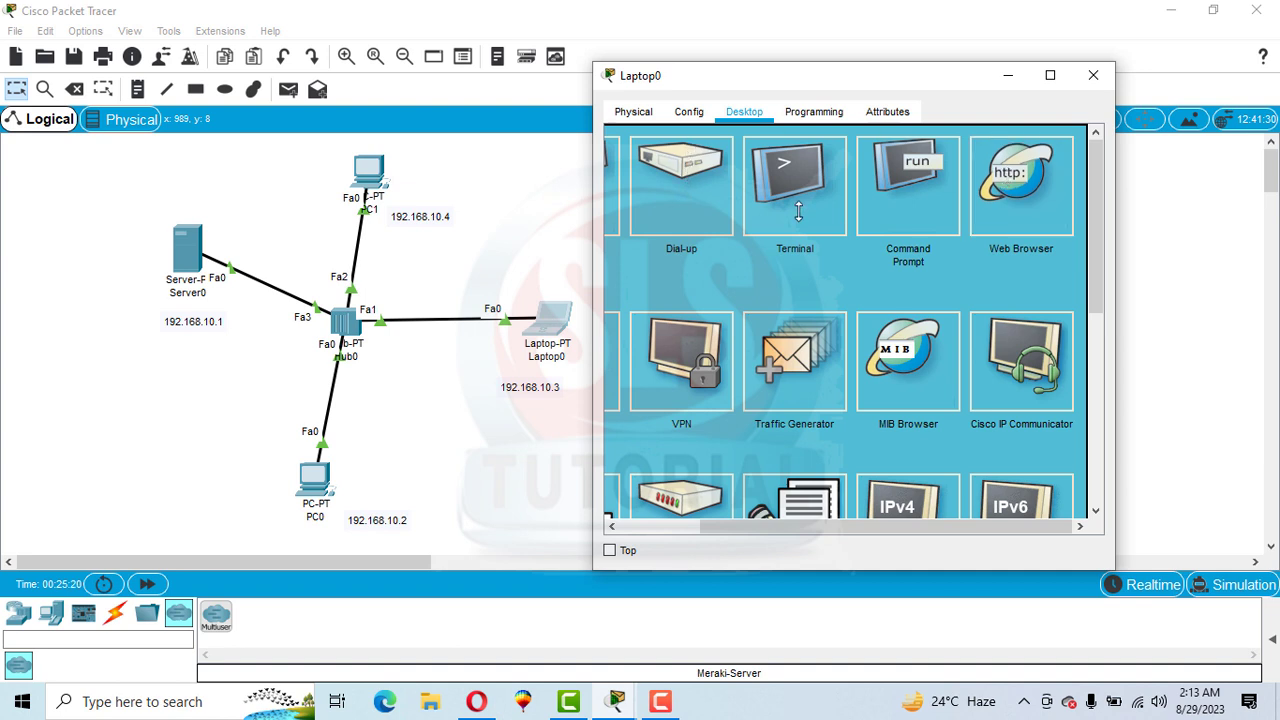
click(752, 165)
text(192.168.10.1)
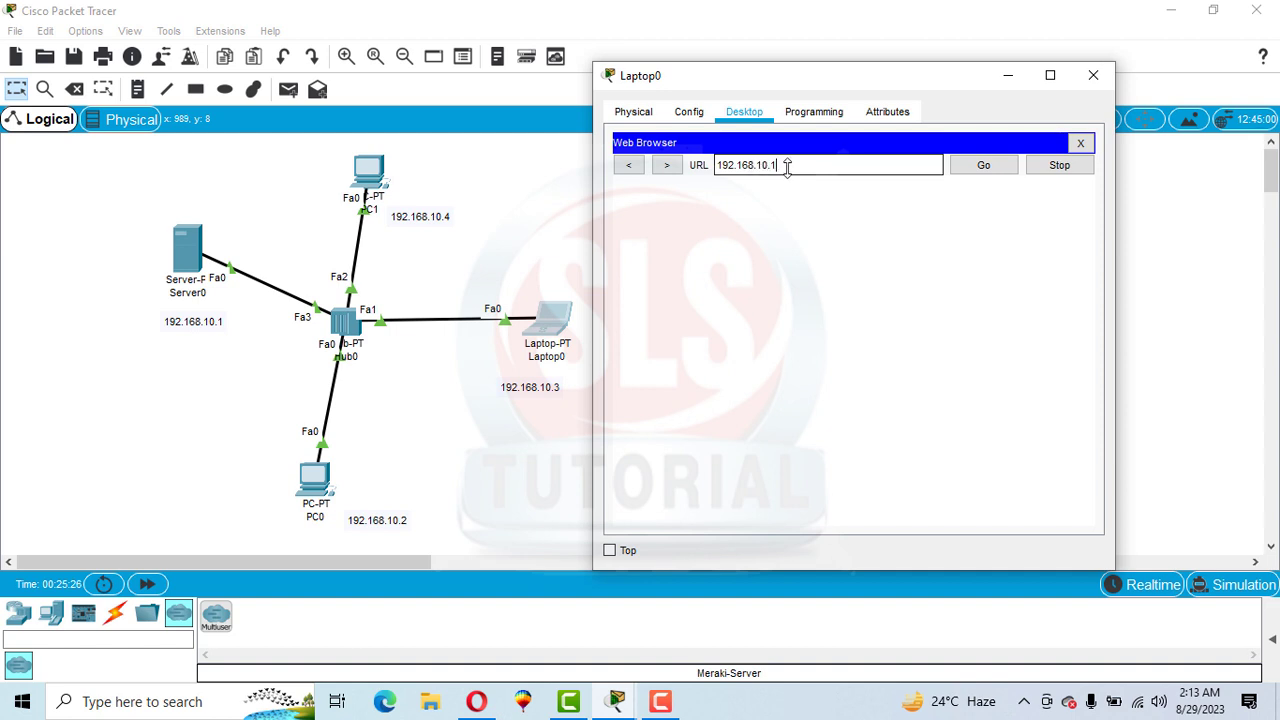
drag(786, 165, 712, 170)
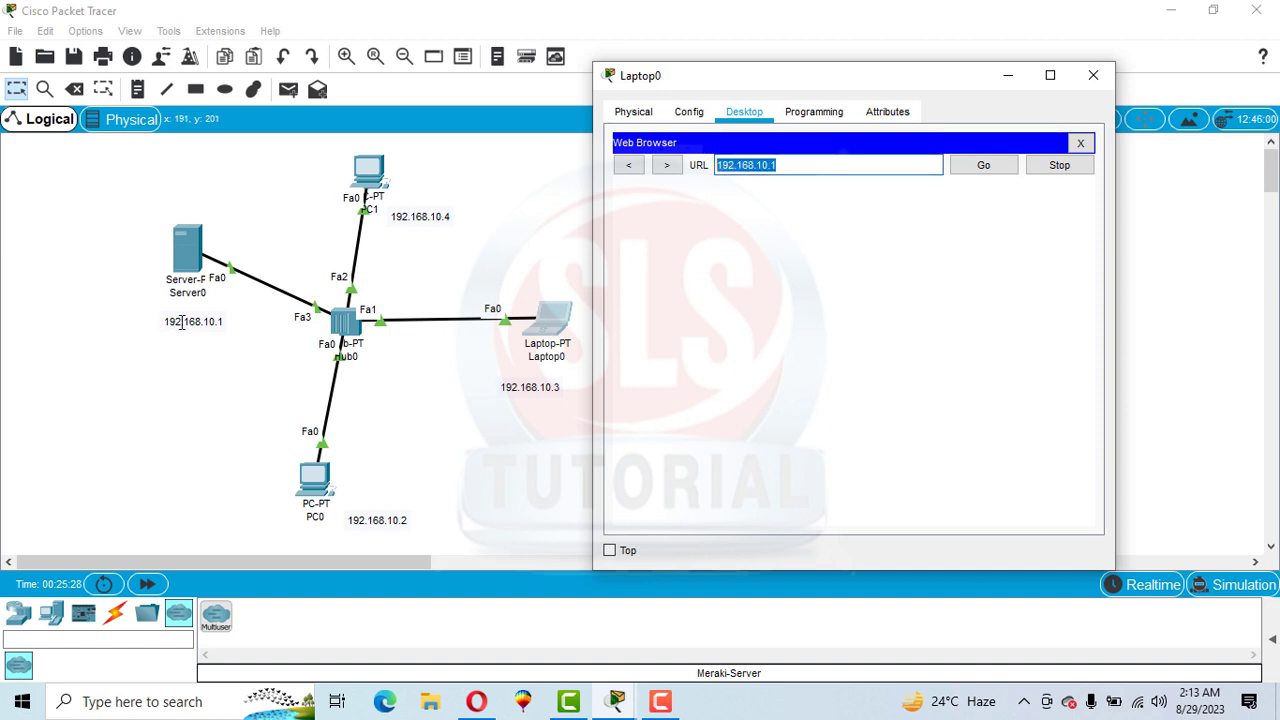
click(799, 163)
key(Return)
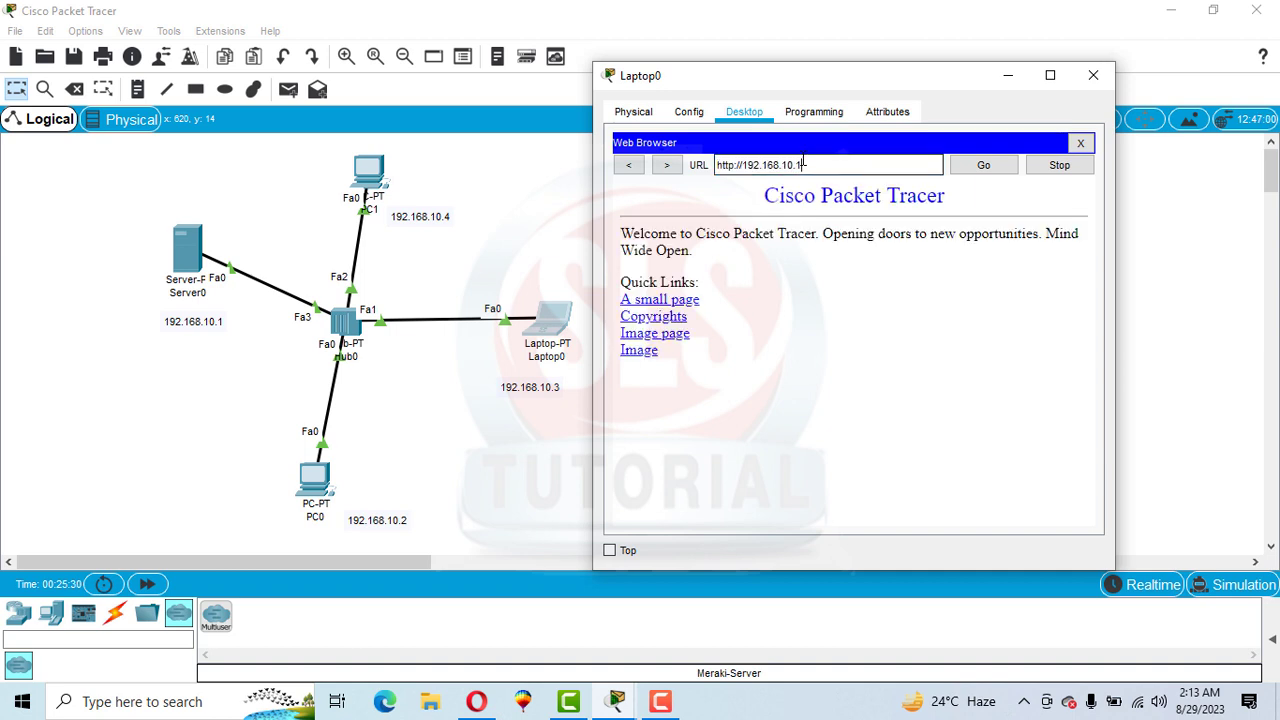